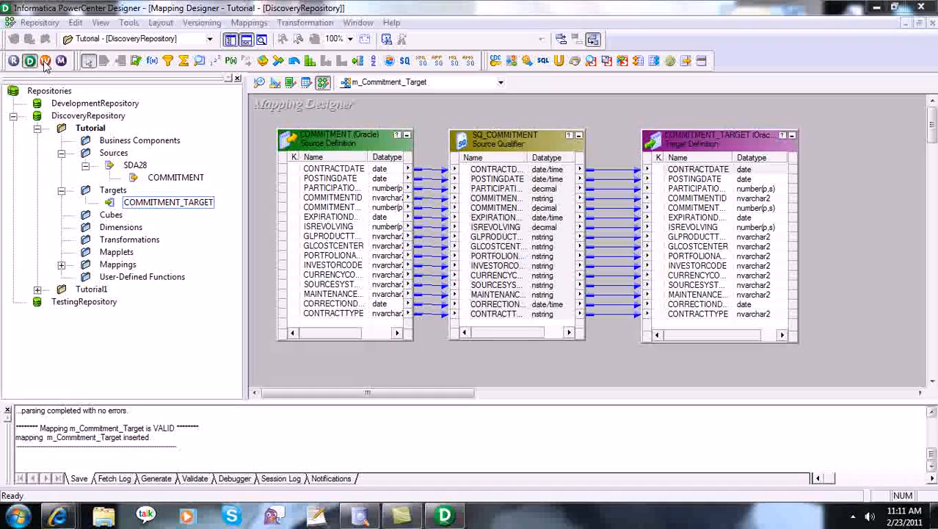
Step: Switch to PowerCenter Workflow Manager in a maximized window and open the Workflow Designer for the Tutorial folder
{"action": "left_click", "coordinate": [45, 62]}
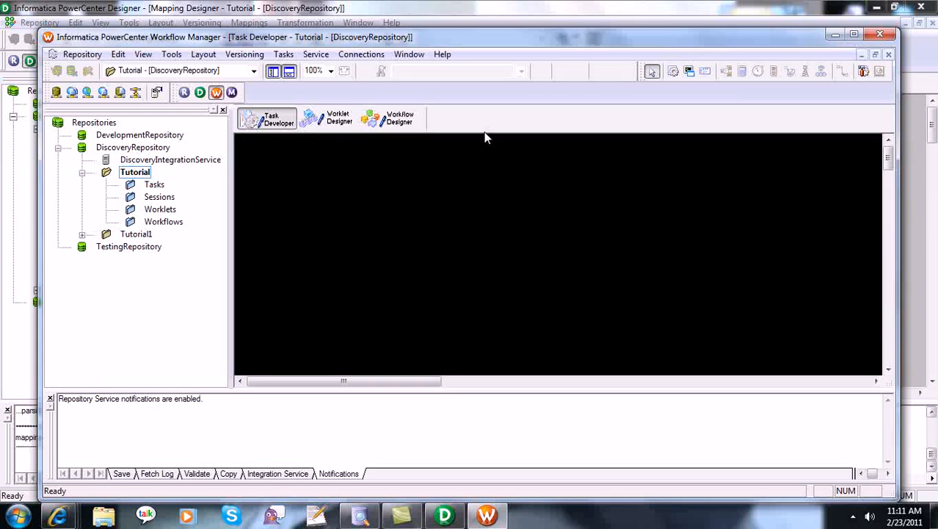
{"action": "left_click", "coordinate": [855, 36]}
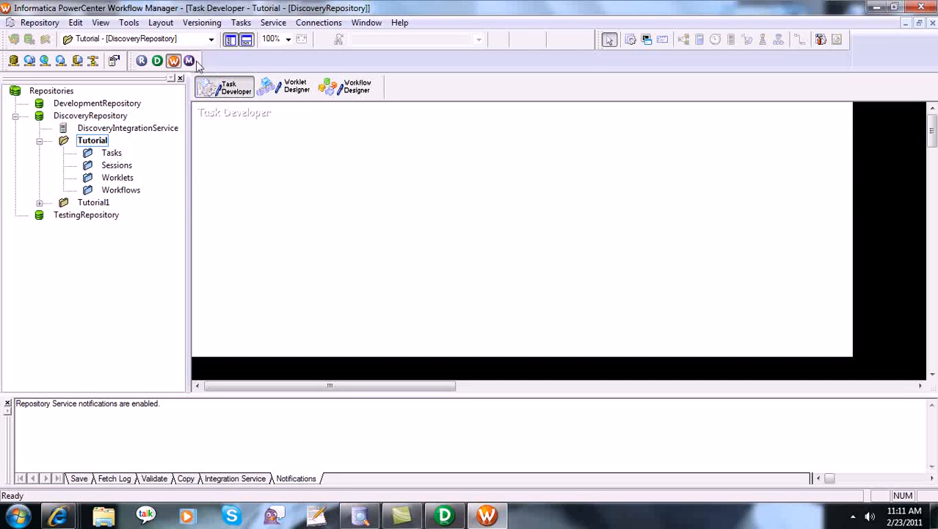
{"action": "left_click", "coordinate": [241, 22]}
{"action": "left_click", "coordinate": [241, 22]}
{"action": "left_click", "coordinate": [115, 190]}
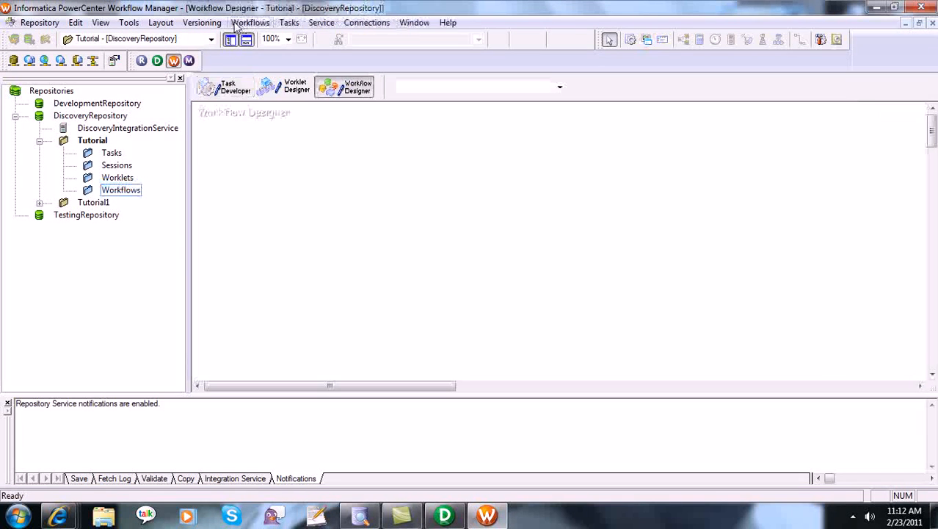
Step: Create a new workflow named wf_Tutorial in the Tutorial folder, keeping the other default settings
{"action": "left_click", "coordinate": [250, 24]}
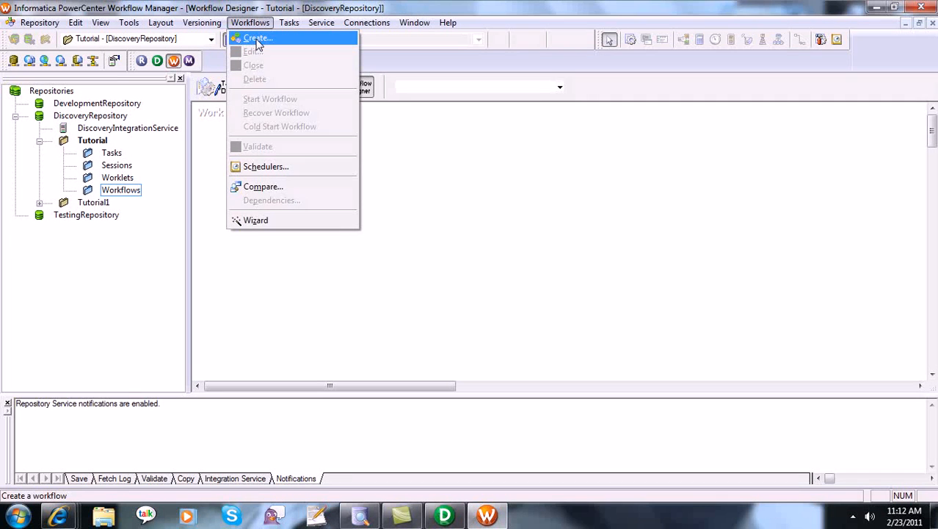
{"action": "left_click", "coordinate": [258, 40]}
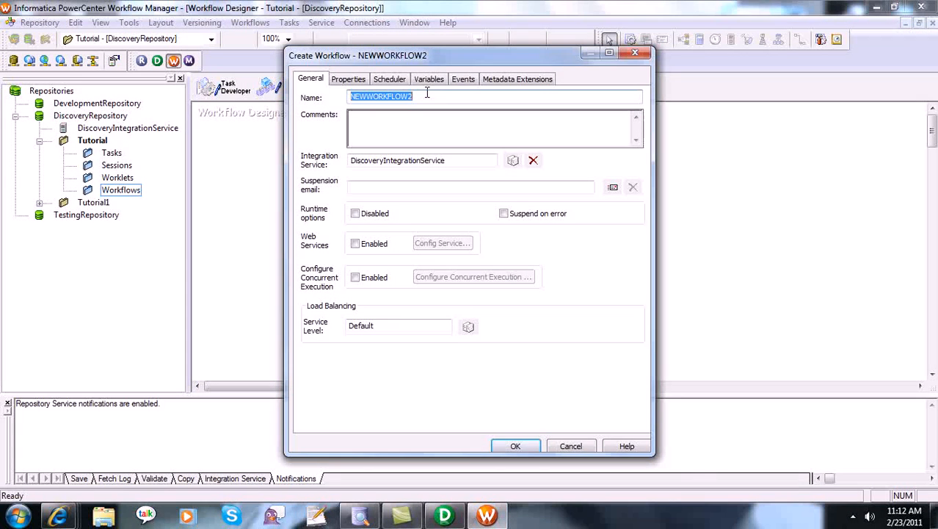
{"action": "type", "text": "wf"}
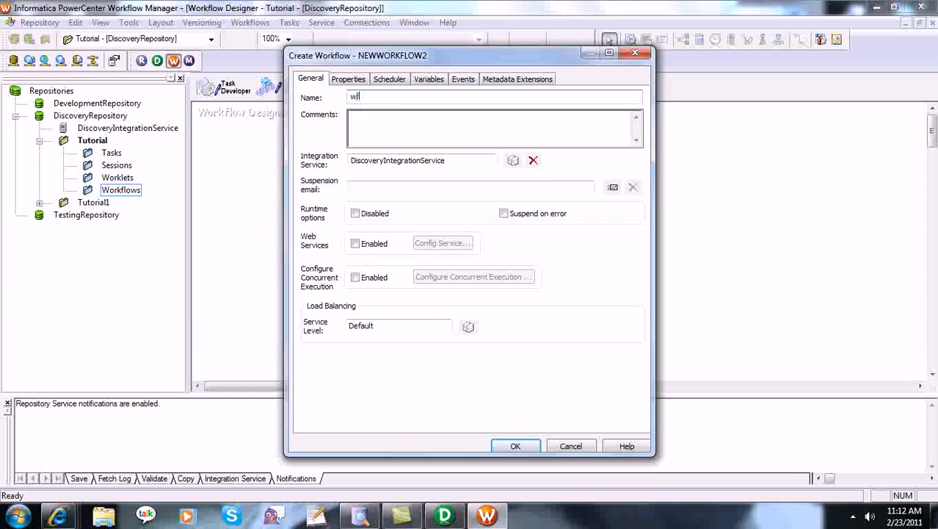
{"action": "type", "text": "_Tutorial"}
{"action": "left_click", "coordinate": [523, 448]}
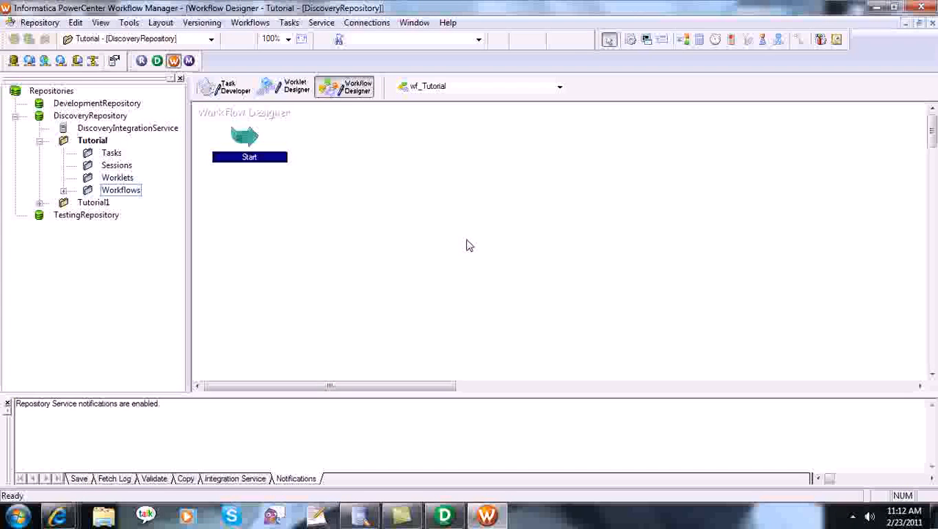
Step: Expand wf_Tutorial in the repository tree and add a session task for the m_Commitment_Target mapping beside the Start task
{"action": "left_click", "coordinate": [64, 191]}
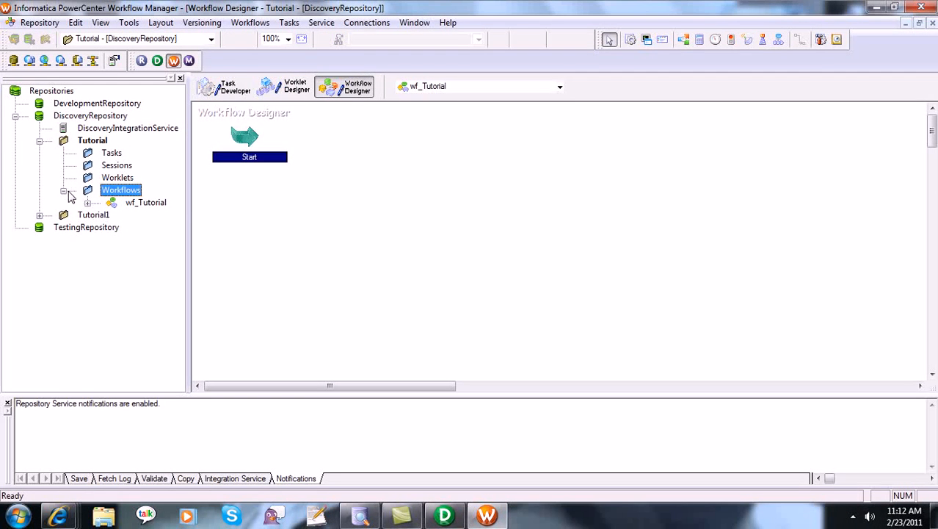
{"action": "double_click", "coordinate": [146, 203]}
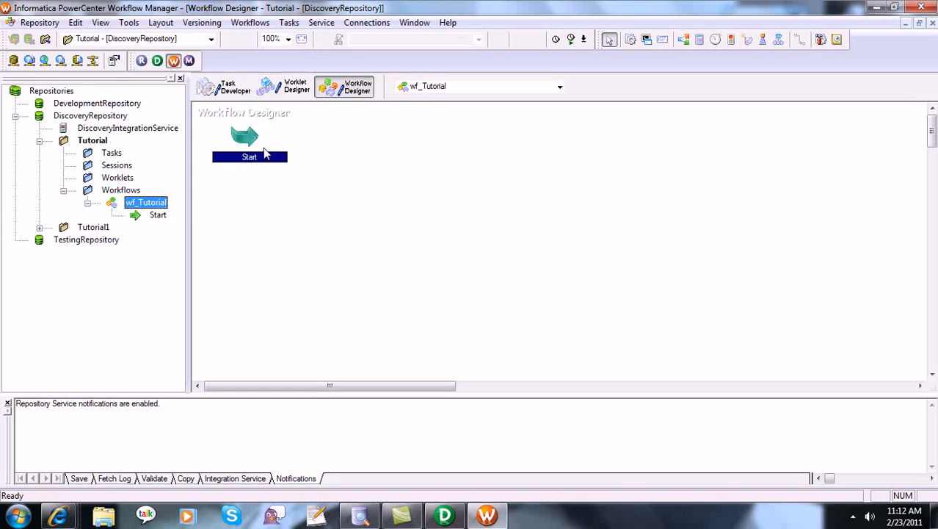
{"action": "left_click", "coordinate": [631, 40]}
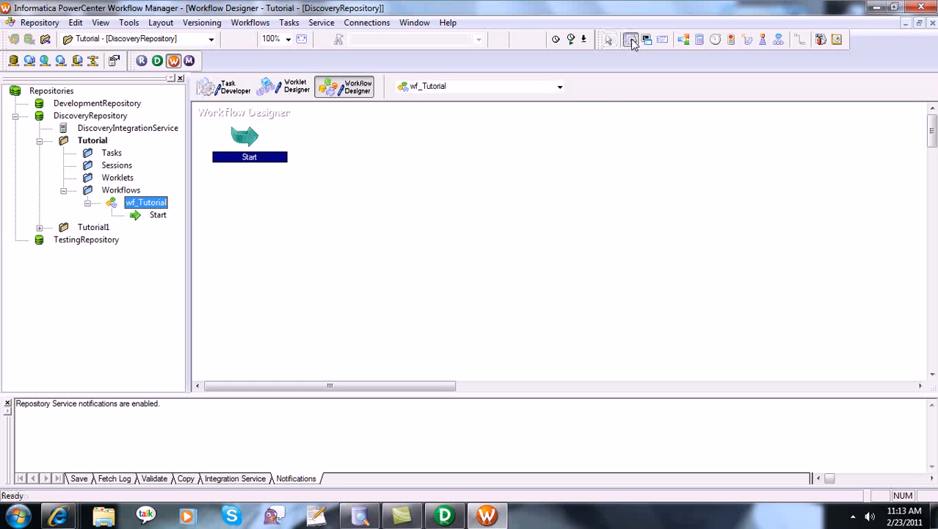
{"action": "left_click", "coordinate": [419, 141]}
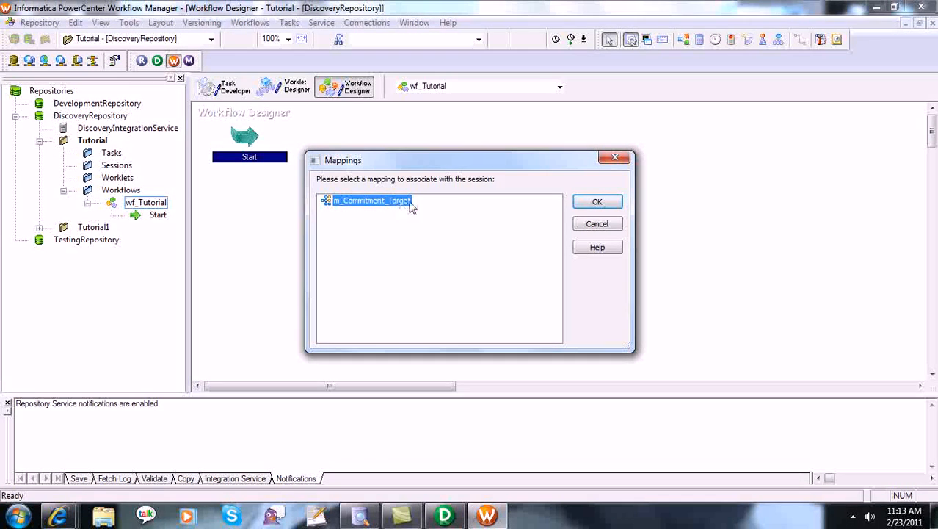
{"action": "left_click", "coordinate": [596, 203]}
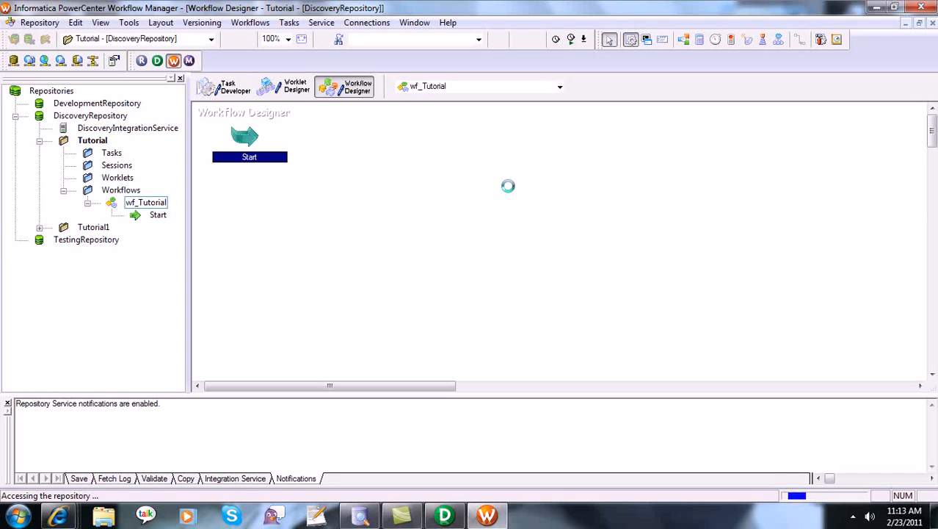
{"action": "left_click_drag", "start_coordinate": [452, 162], "coordinate": [341, 143]}
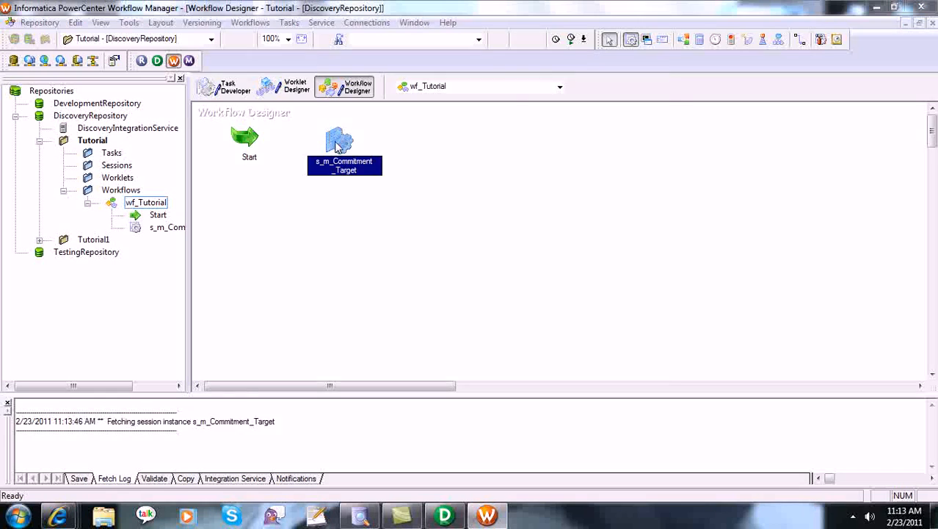
Step: Rename the session task to s_Commitment_Target, apply the change, and shift the task slightly away from Start
{"action": "double_click", "coordinate": [337, 145]}
{"action": "left_click", "coordinate": [636, 122]}
{"action": "left_click", "coordinate": [325, 258]}
{"action": "key", "text": "Delete"}
{"action": "key", "text": "Delete"}
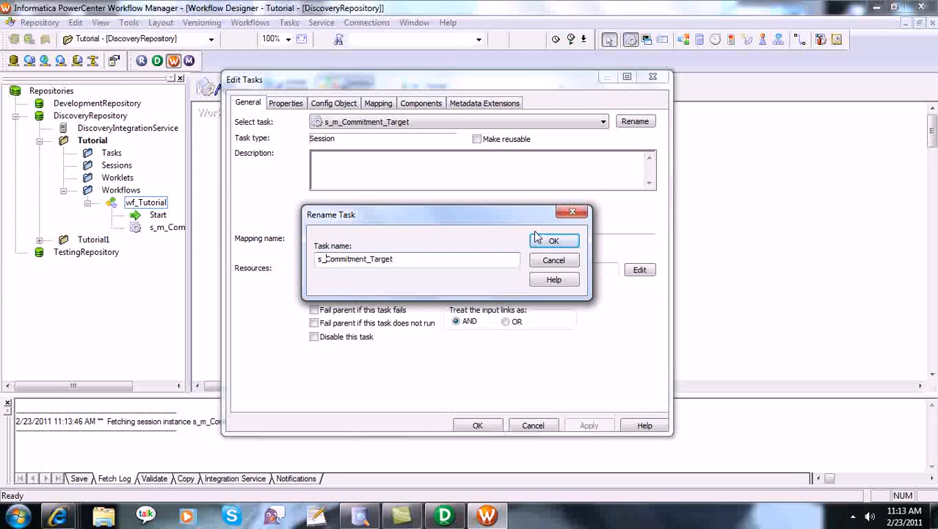
{"action": "left_click", "coordinate": [554, 241]}
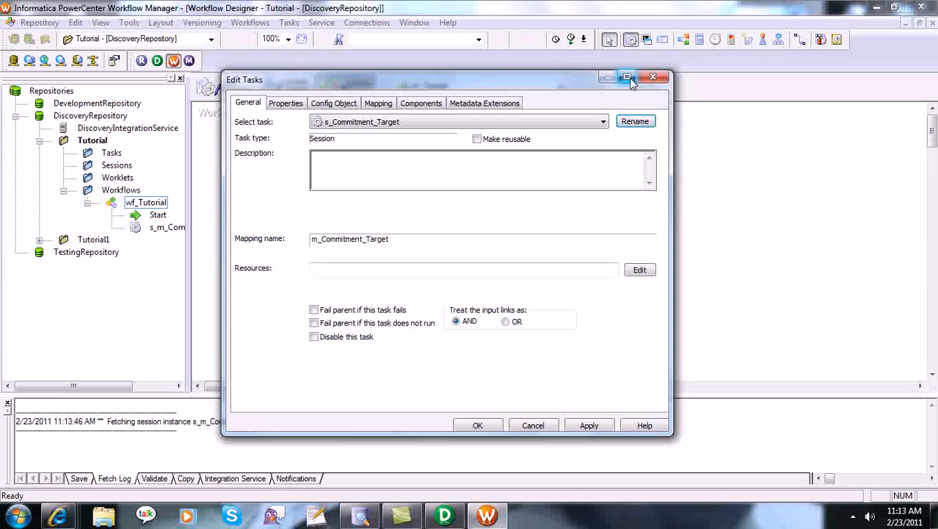
{"action": "left_click", "coordinate": [591, 424]}
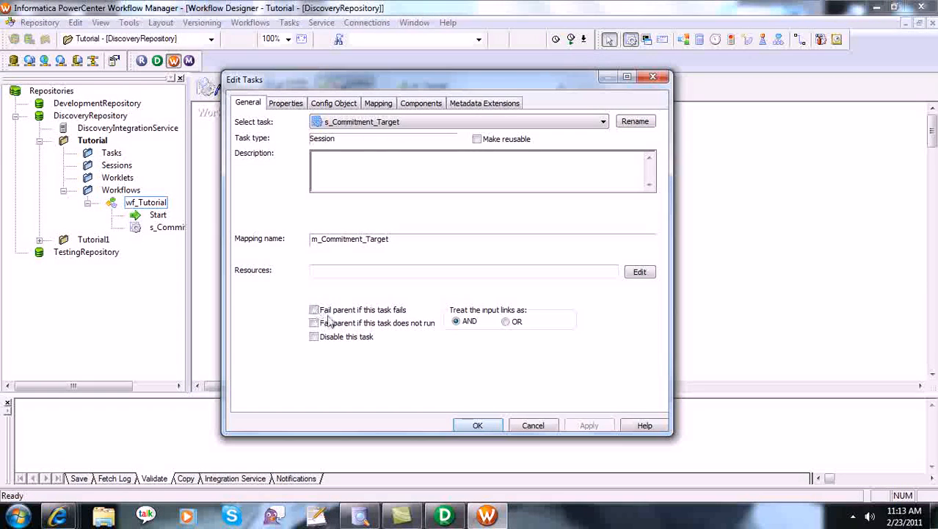
{"action": "left_click", "coordinate": [489, 430]}
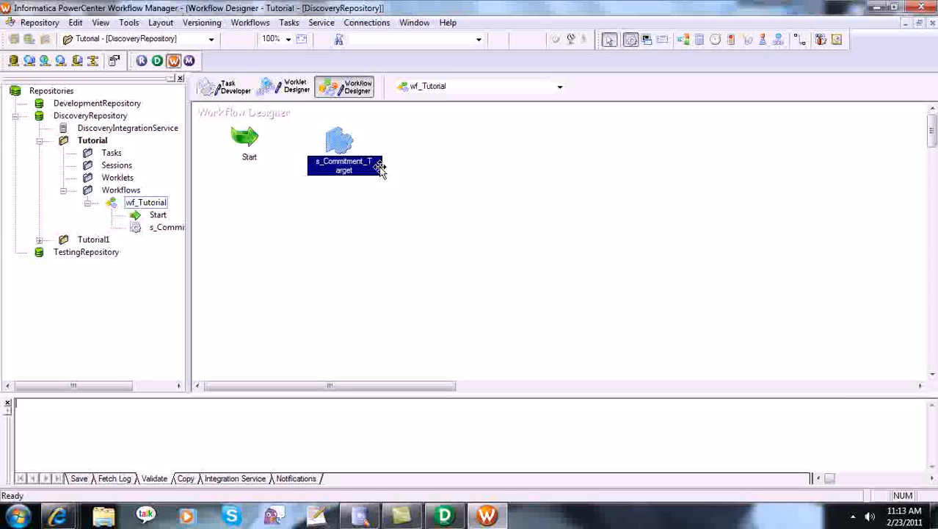
{"action": "left_click", "coordinate": [342, 158]}
{"action": "left_click_drag", "start_coordinate": [342, 141], "coordinate": [353, 142]}
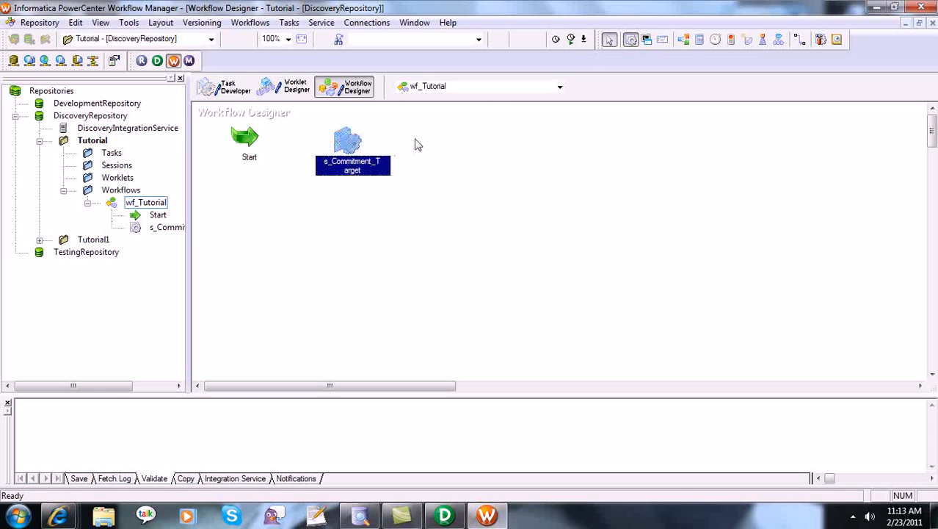
Step: Start a new relational connection of the Oracle subtype
{"action": "left_click", "coordinate": [377, 24]}
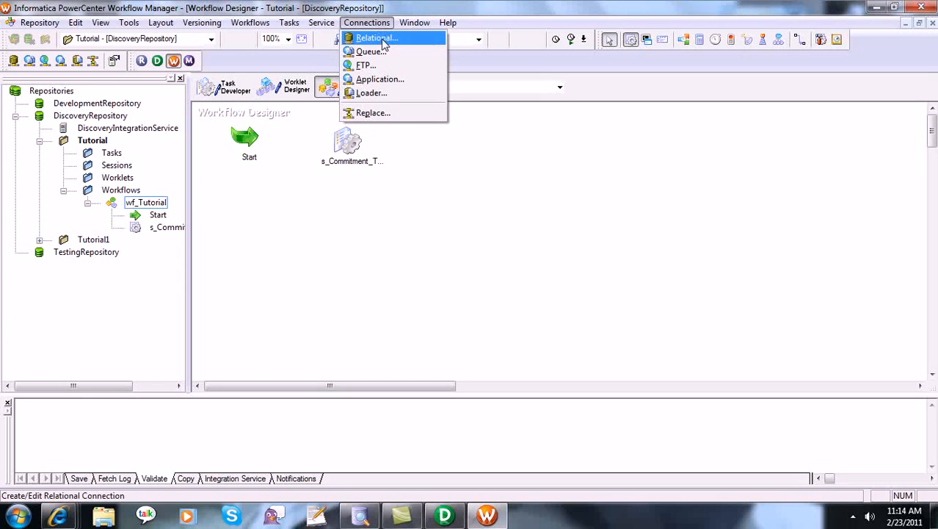
{"action": "left_click", "coordinate": [374, 38]}
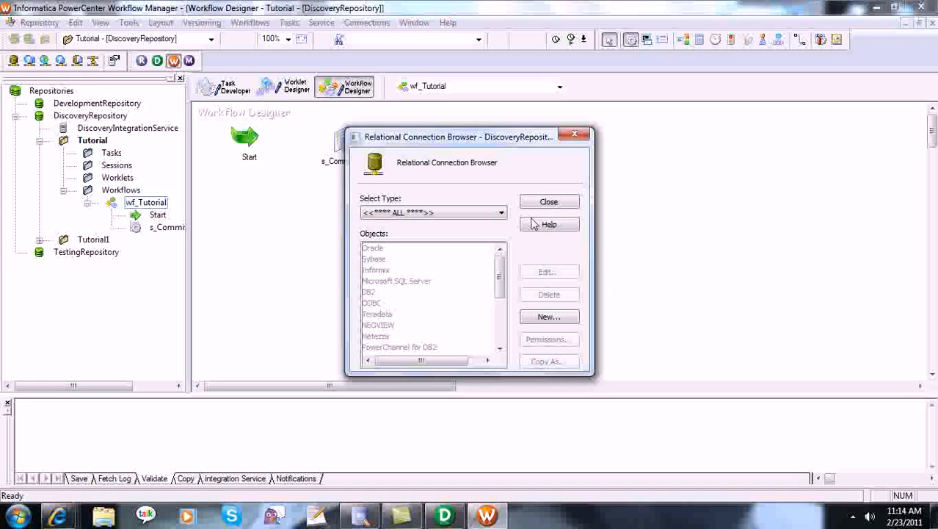
{"action": "left_click", "coordinate": [500, 213]}
{"action": "left_click", "coordinate": [505, 180]}
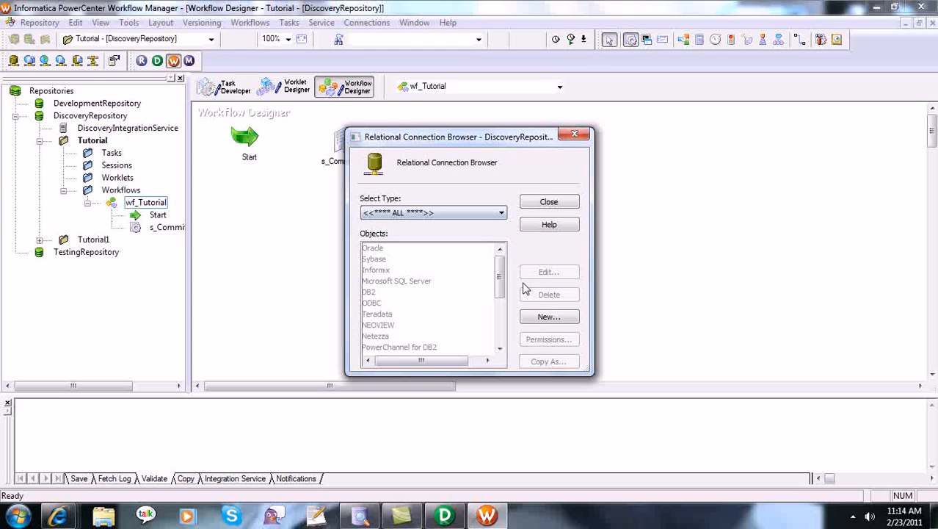
{"action": "left_click", "coordinate": [549, 317]}
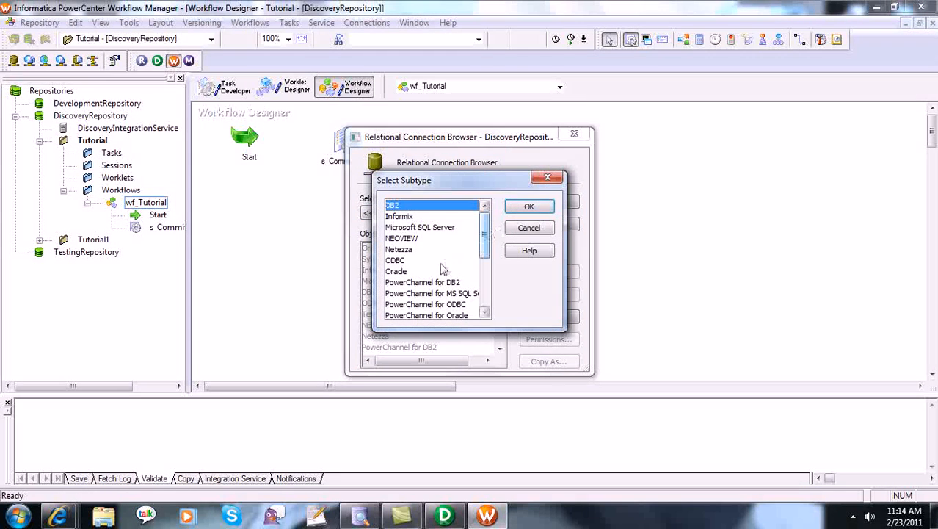
{"action": "left_click", "coordinate": [411, 271]}
{"action": "left_click", "coordinate": [529, 208]}
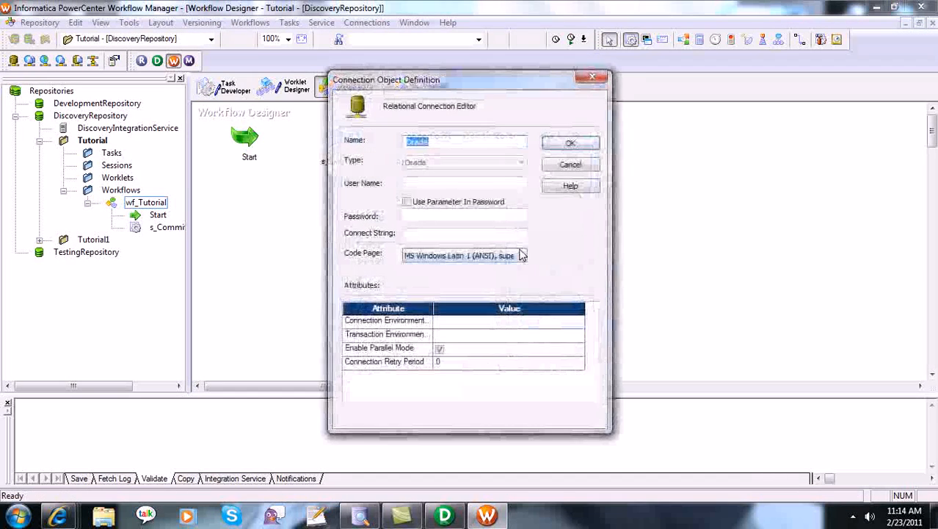
Step: Enter the database user name, the account password and the connect string ORCL for the Oracle connection
{"action": "left_click", "coordinate": [477, 185]}
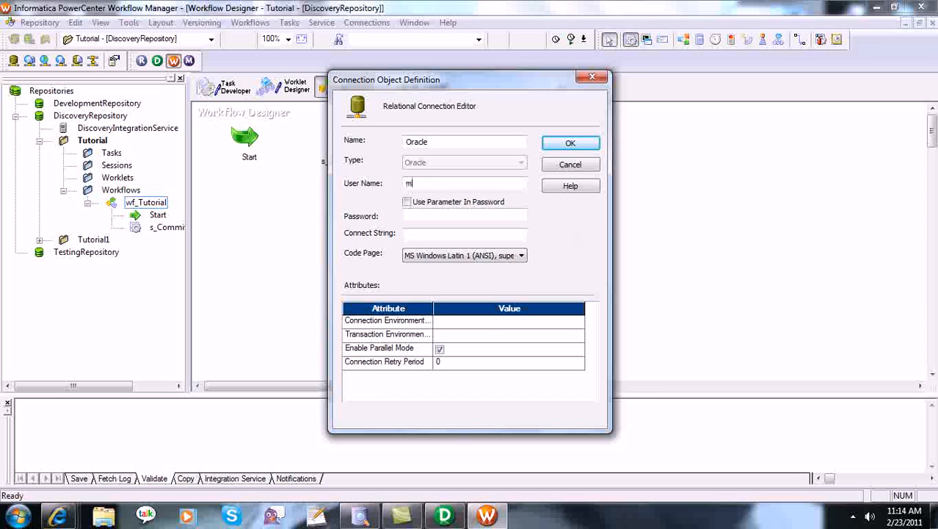
{"action": "left_click", "coordinate": [440, 215]}
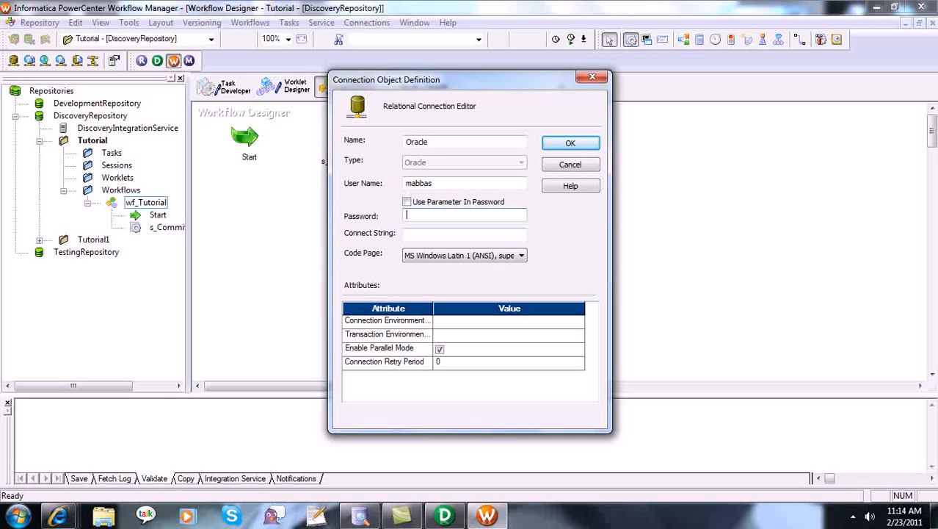
{"action": "type", "text": "******"}
{"action": "left_click", "coordinate": [504, 234]}
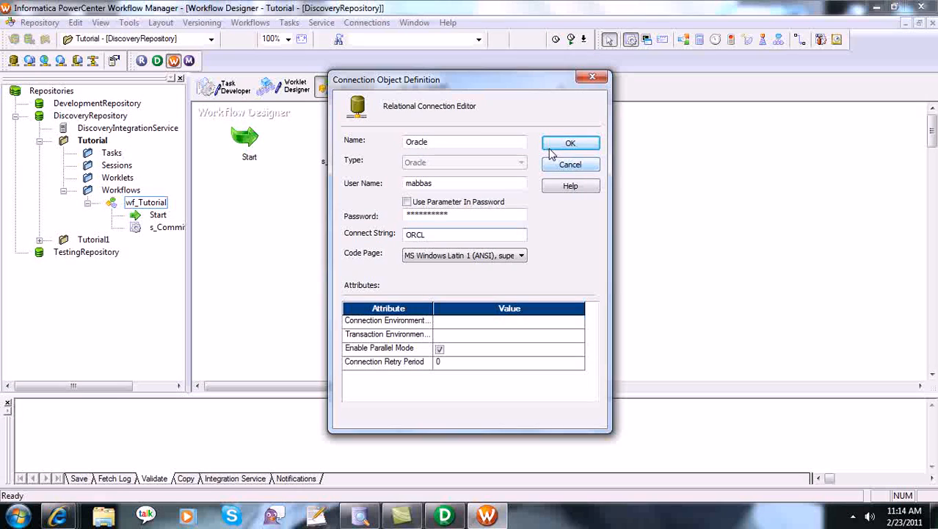
Step: Name the Oracle connection Connection_Tutorial, save it, and close the Relational Connection Browser
{"action": "left_click", "coordinate": [482, 144]}
{"action": "double_click", "coordinate": [482, 143]}
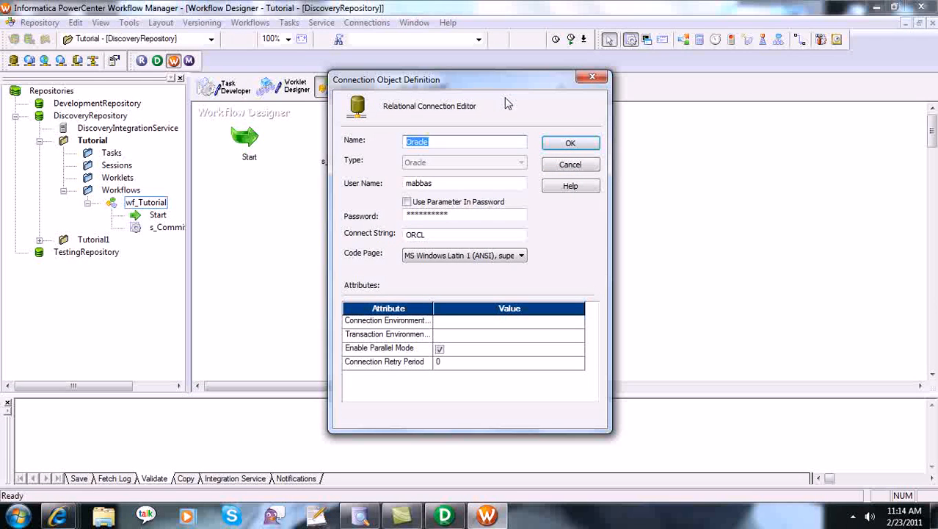
{"action": "type", "text": "Tutori"}
{"action": "left_click", "coordinate": [571, 144]}
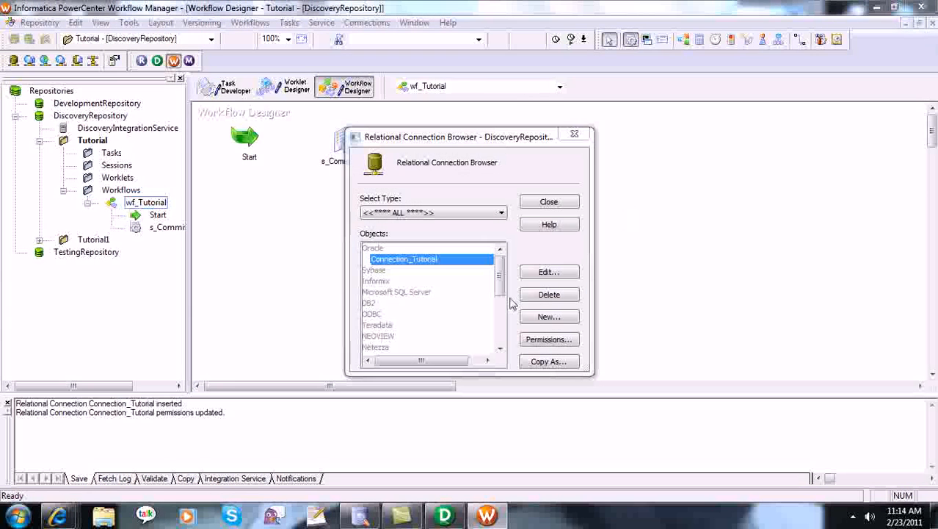
{"action": "left_click_drag", "start_coordinate": [500, 274], "coordinate": [501, 245]}
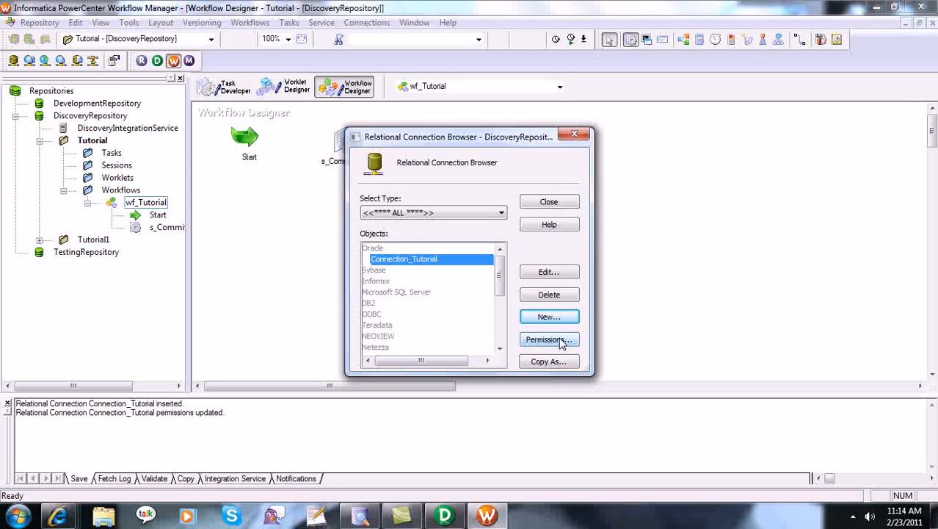
{"action": "left_click", "coordinate": [574, 133]}
Step: Link the Start task to the s_Commitment_Target session task
{"action": "left_click", "coordinate": [350, 146]}
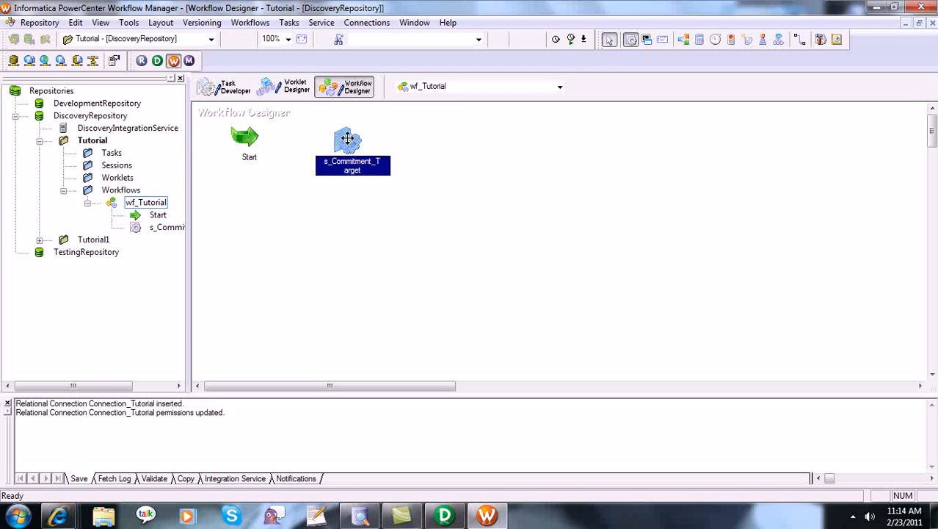
{"action": "left_click", "coordinate": [800, 39]}
{"action": "left_click_drag", "start_coordinate": [247, 136], "coordinate": [345, 145]}
{"action": "left_click", "coordinate": [609, 39]}
{"action": "left_click_drag", "start_coordinate": [351, 151], "coordinate": [349, 140]}
Step: Open the s_Commitment_Target session task for editing, enlarge its dialog, and bring up its mapping configuration
{"action": "double_click", "coordinate": [348, 138]}
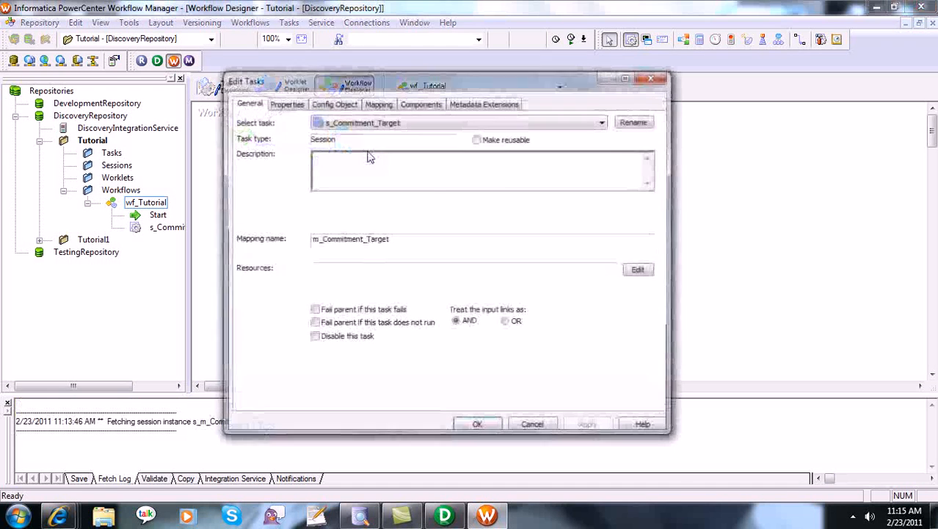
{"action": "left_click", "coordinate": [626, 77]}
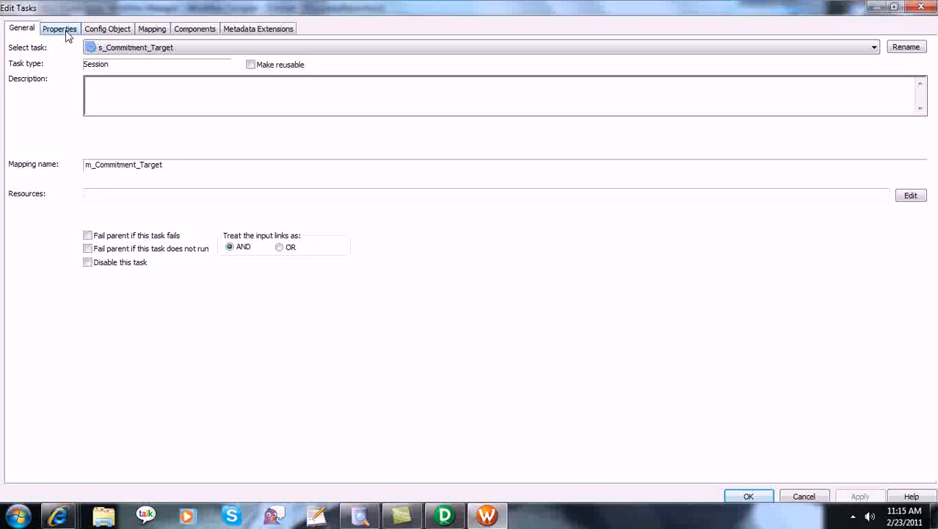
{"action": "left_click", "coordinate": [61, 29]}
{"action": "left_click", "coordinate": [116, 29]}
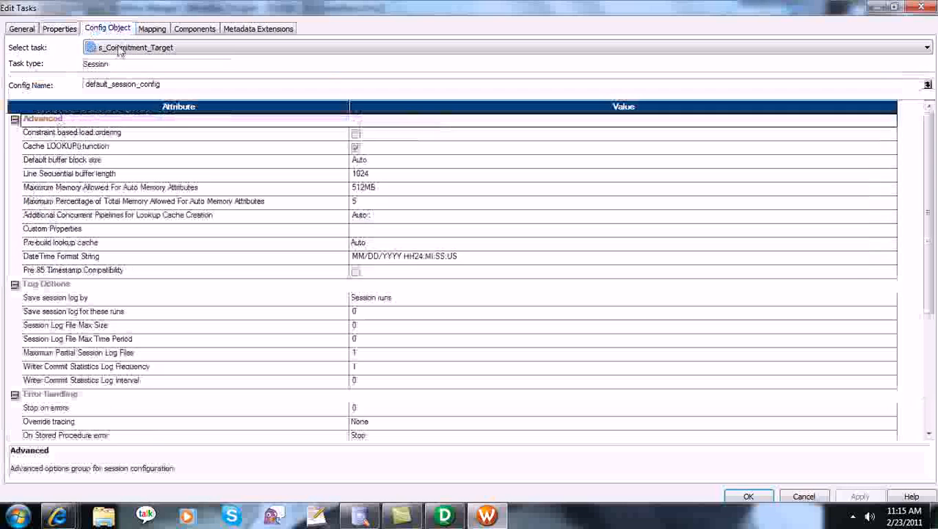
{"action": "left_click", "coordinate": [152, 30]}
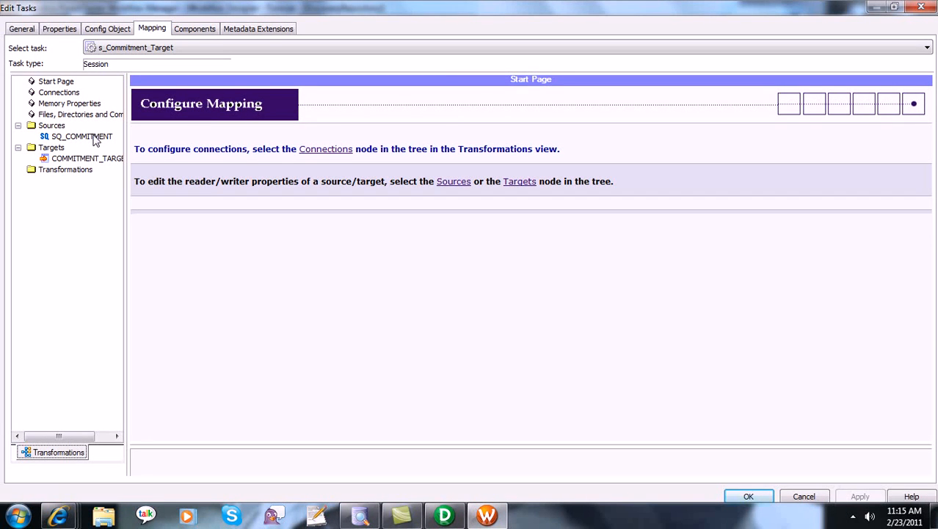
Step: Assign Connection_Tutorial as the relational connection of the SQ_COMMITMENT source
{"action": "left_click", "coordinate": [94, 137]}
{"action": "left_click", "coordinate": [88, 159]}
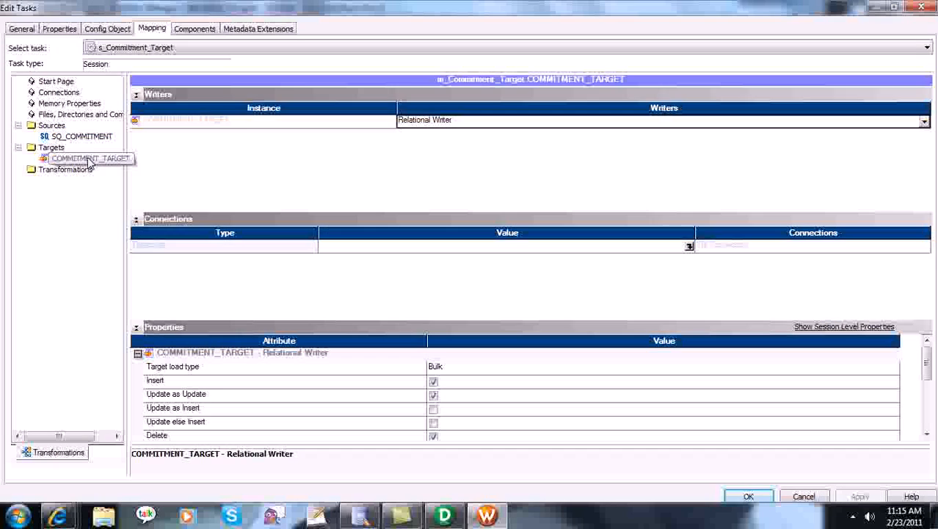
{"action": "left_click", "coordinate": [86, 137]}
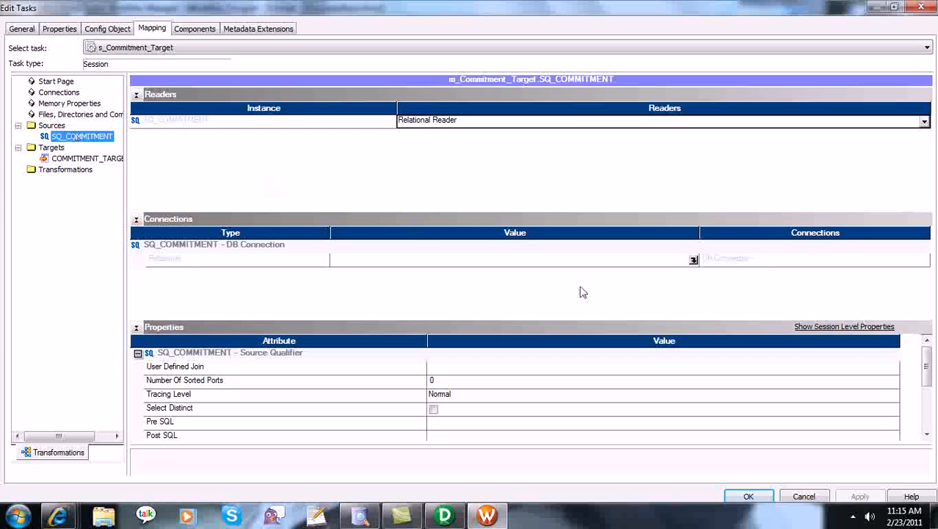
{"action": "left_click", "coordinate": [694, 261]}
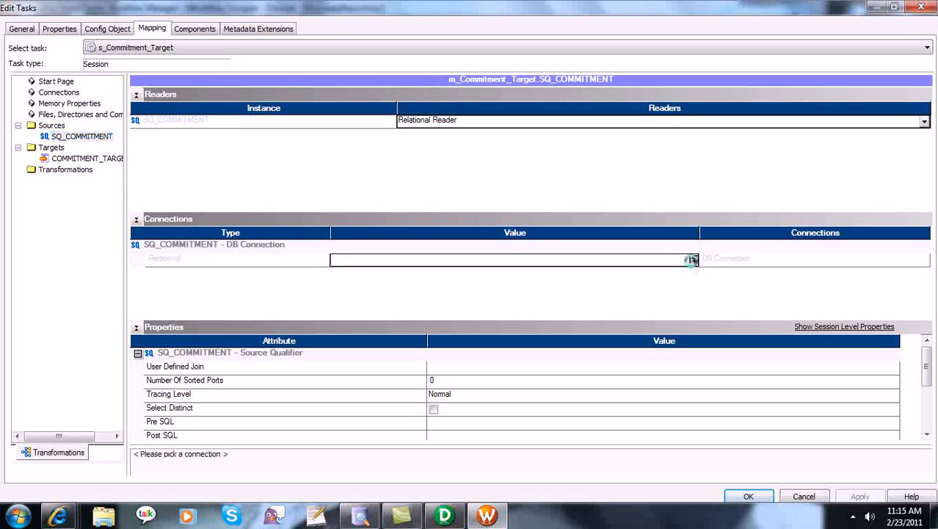
{"action": "left_click", "coordinate": [410, 252]}
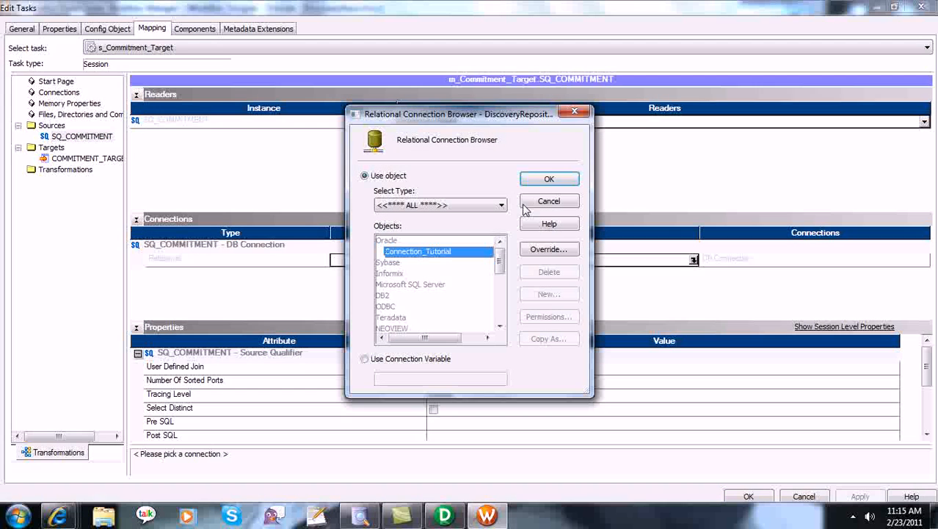
{"action": "left_click", "coordinate": [548, 179]}
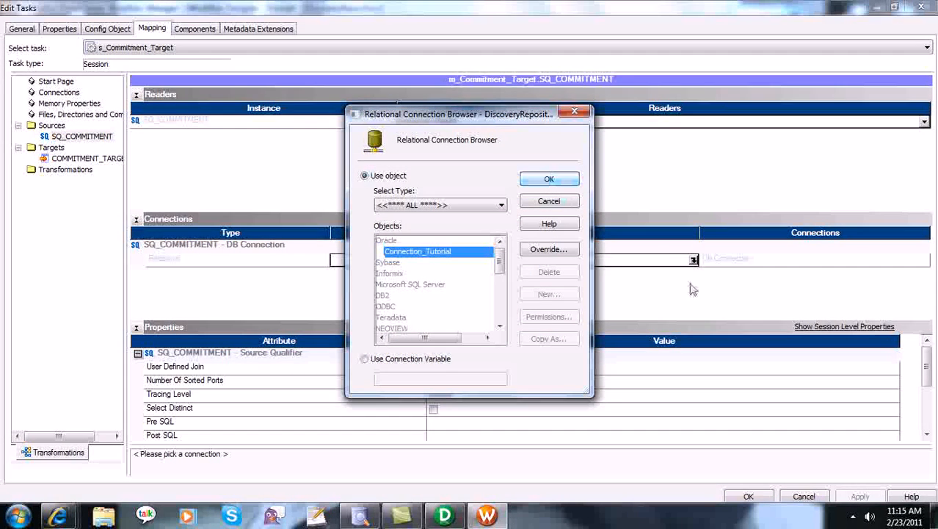
Step: Enter the schema owner name and the source table name COMMITMENT for the COMMITMENT source, and apply the changes
{"action": "left_click_drag", "start_coordinate": [929, 379], "coordinate": [934, 416]}
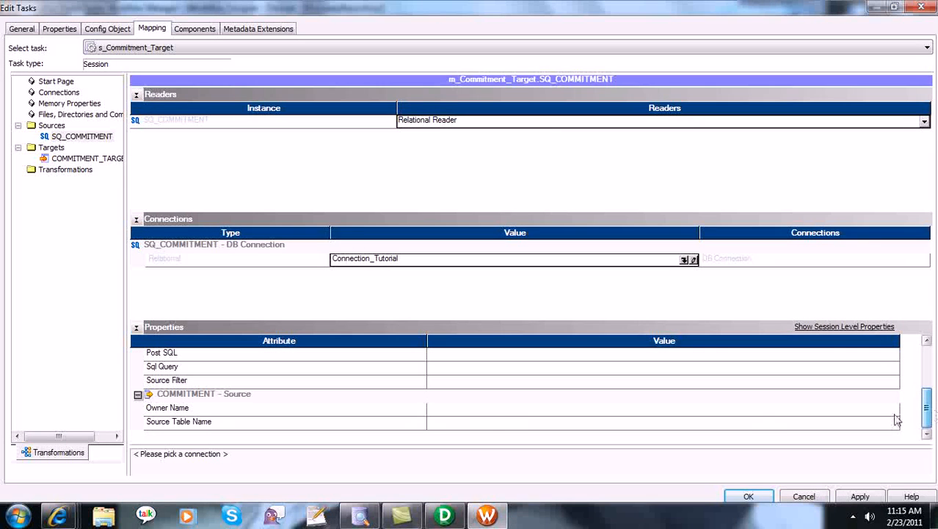
{"action": "left_click", "coordinate": [470, 413]}
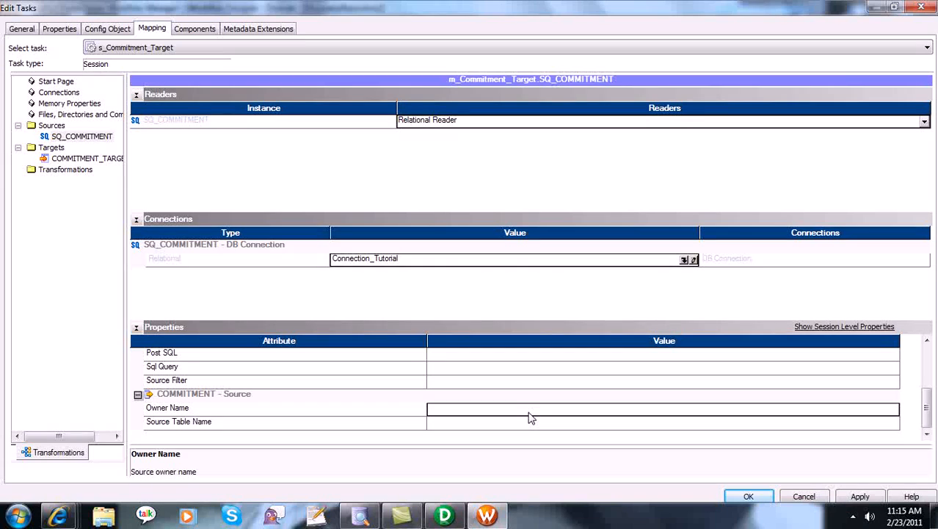
{"action": "type", "text": "m"}
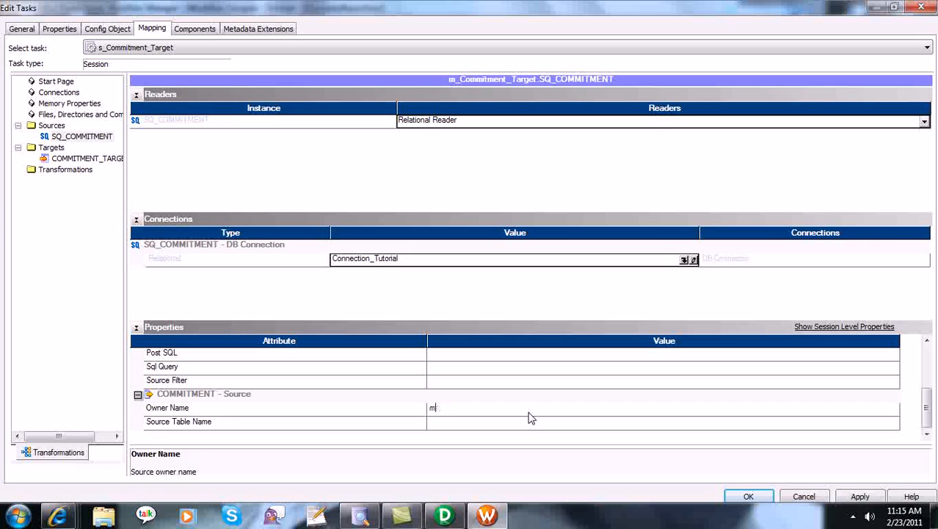
{"action": "type", "text": "aBBAS_TUTORIAL"}
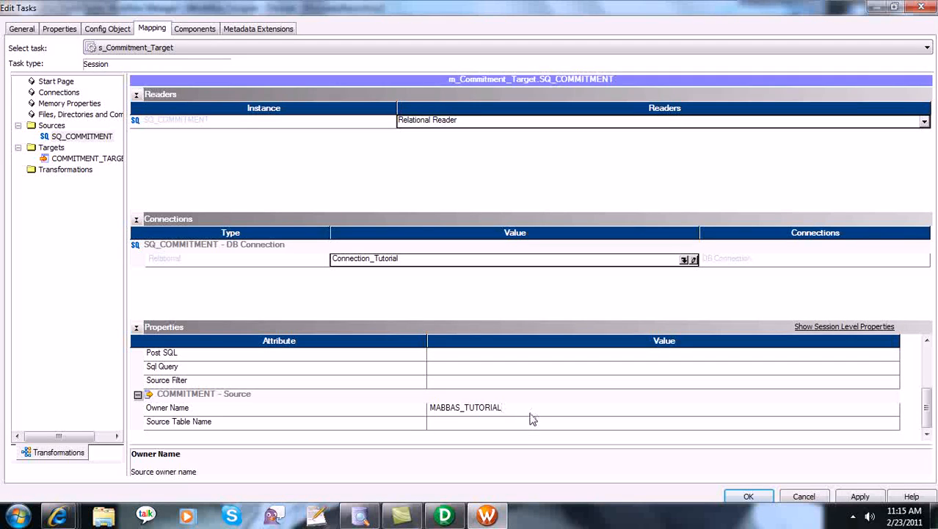
{"action": "left_click", "coordinate": [518, 423]}
{"action": "type", "text": "COMMITMENT"}
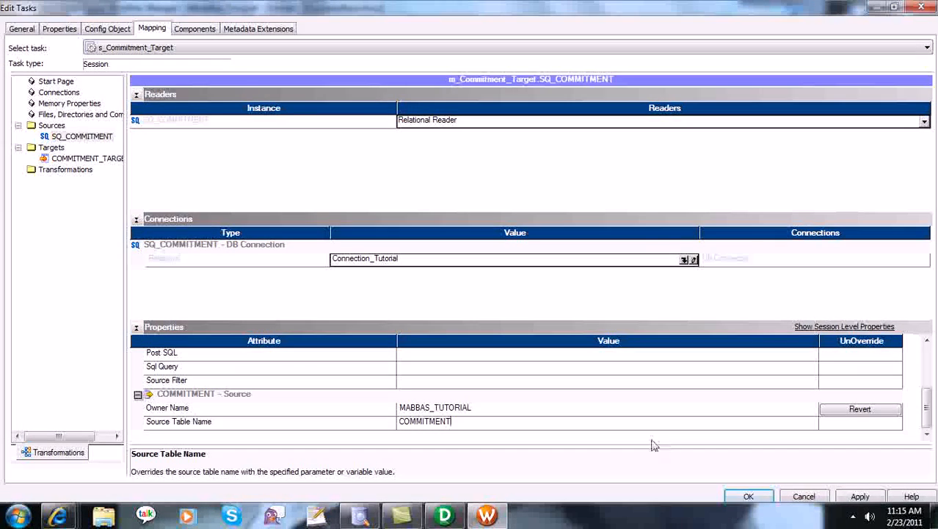
{"action": "left_click", "coordinate": [654, 443]}
{"action": "left_click", "coordinate": [859, 498]}
Step: Assign Connection_Tutorial as the relational connection of the COMMITMENT_TARGET target
{"action": "left_click", "coordinate": [81, 158]}
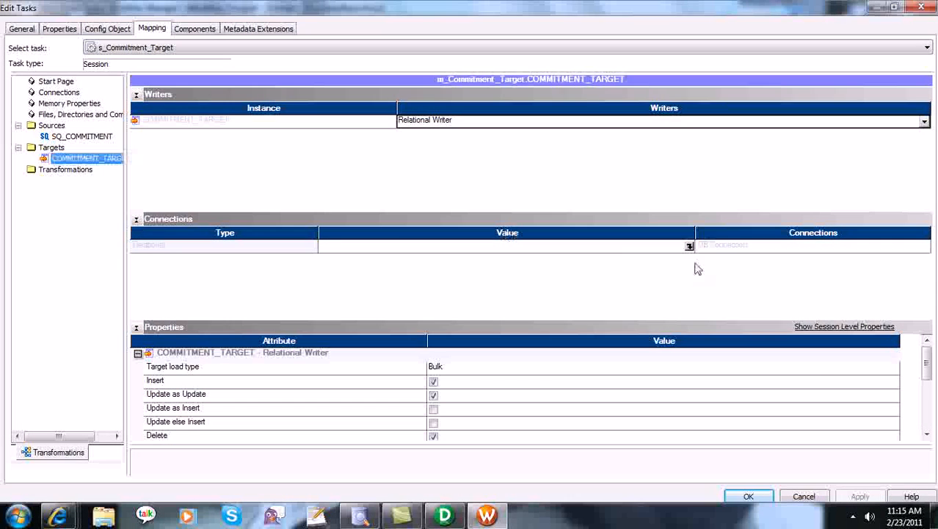
{"action": "left_click", "coordinate": [688, 245]}
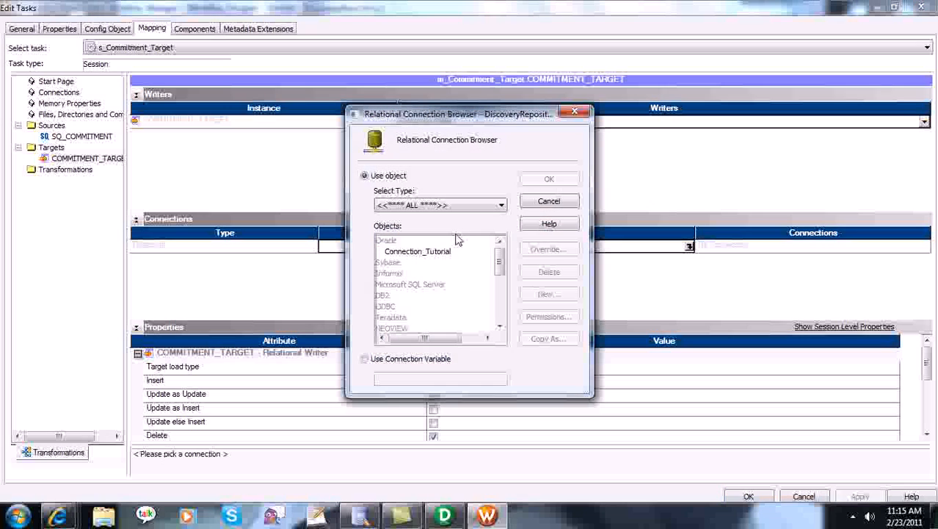
{"action": "left_click", "coordinate": [441, 251]}
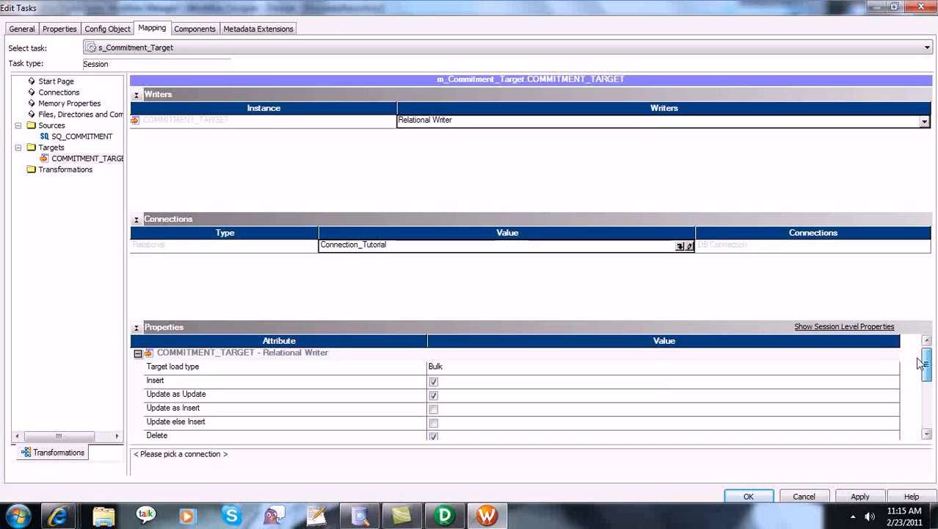
Step: Set the target load type to Normal and turn off Update as Update and Delete for COMMITMENT_TARGET
{"action": "left_click", "coordinate": [455, 371]}
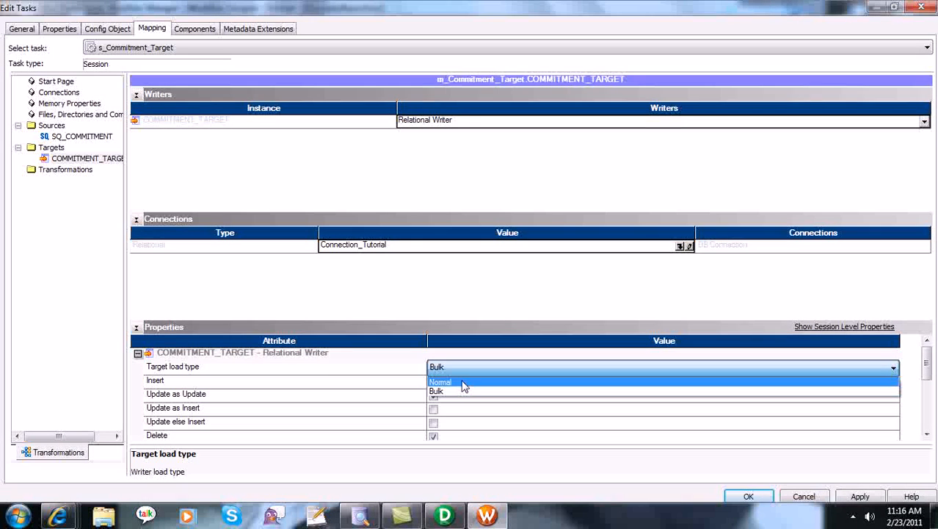
{"action": "left_click", "coordinate": [455, 382]}
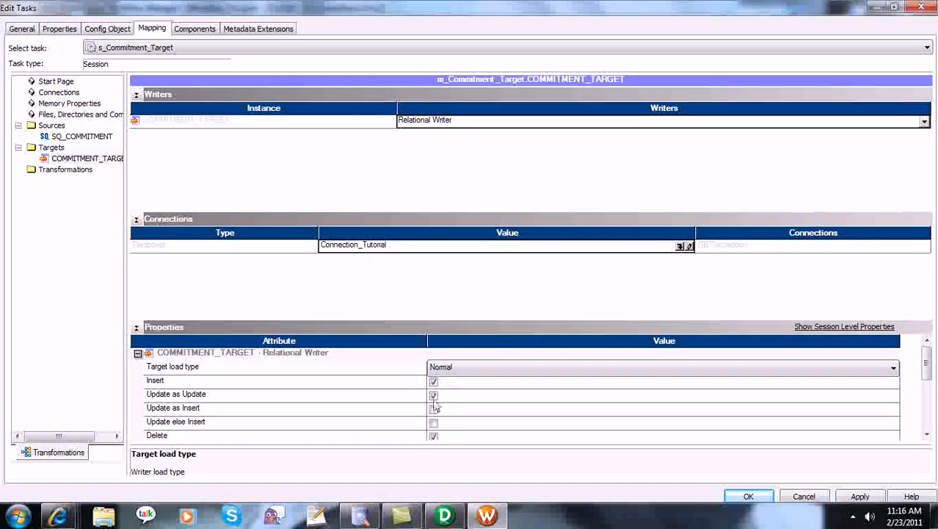
{"action": "left_click", "coordinate": [434, 400]}
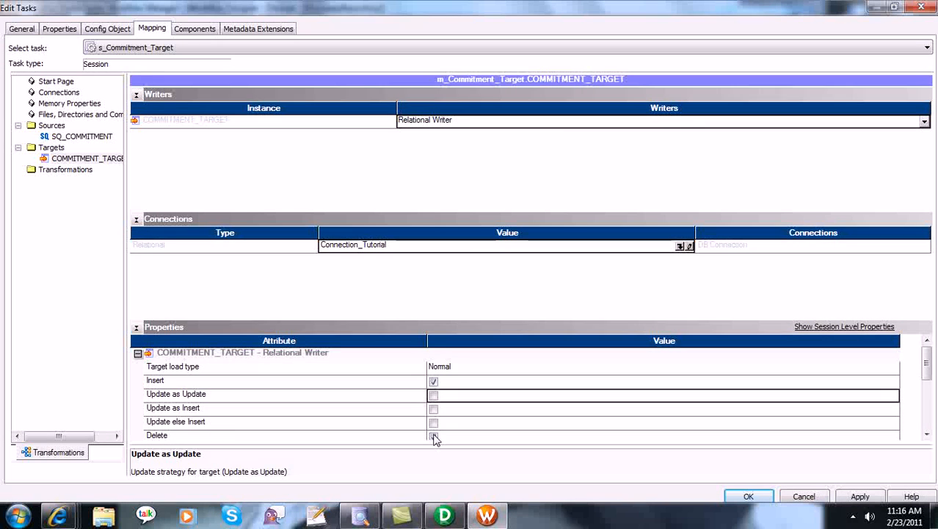
{"action": "left_click", "coordinate": [434, 437]}
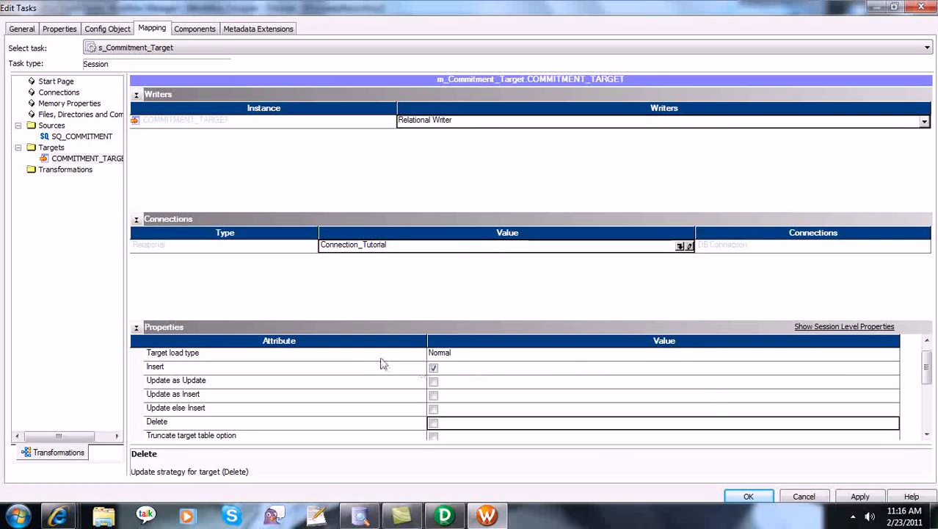
Step: Enter the schema owner name as the target's table name prefix and COMMITMENT_TARGET as its table name, and accept the session settings
{"action": "left_click_drag", "start_coordinate": [928, 378], "coordinate": [929, 426]}
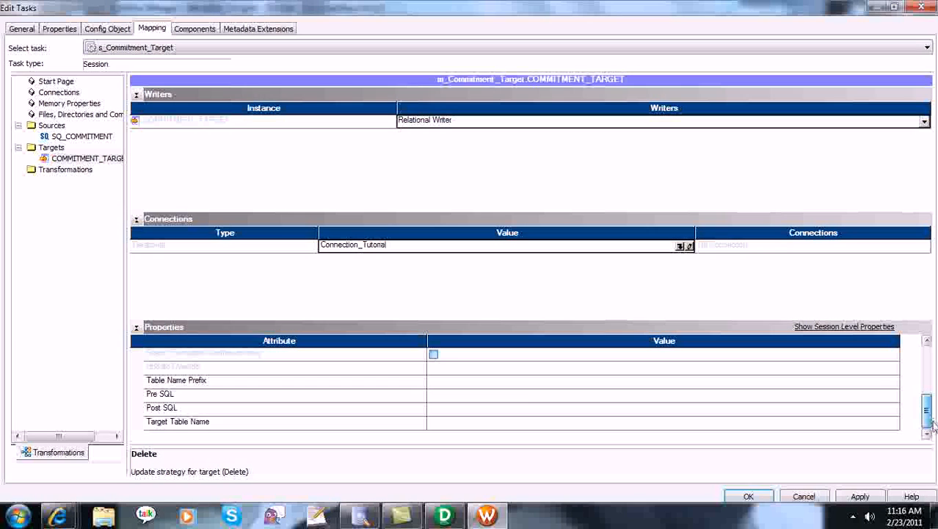
{"action": "left_click", "coordinate": [485, 381]}
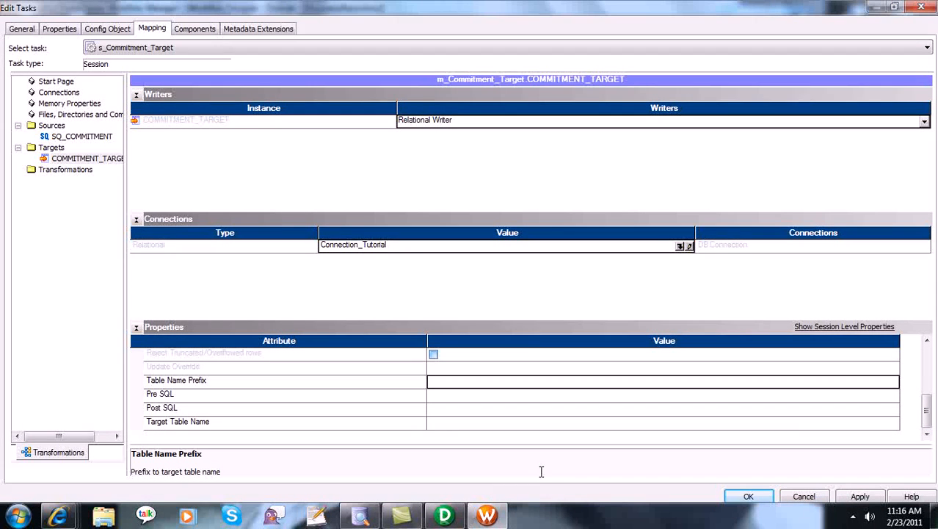
{"action": "type", "text": "MABBAS_TUTORIAL"}
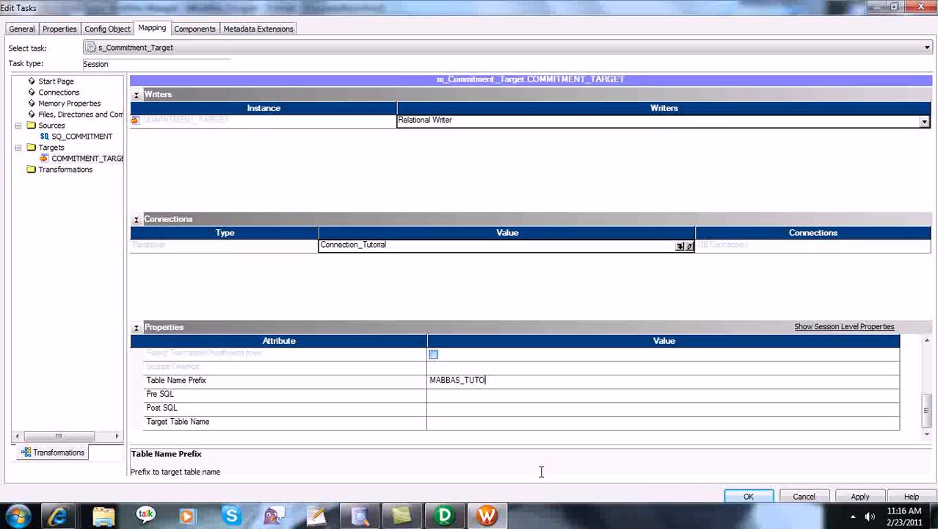
{"action": "left_click", "coordinate": [474, 421]}
{"action": "type", "text": "COMMITMENT_"}
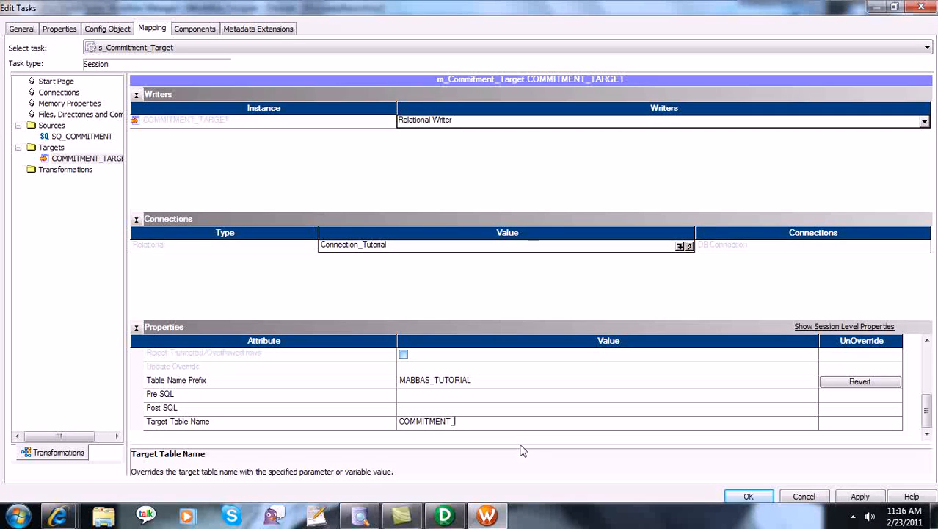
{"action": "type", "text": "TARGET"}
{"action": "key", "text": "Return"}
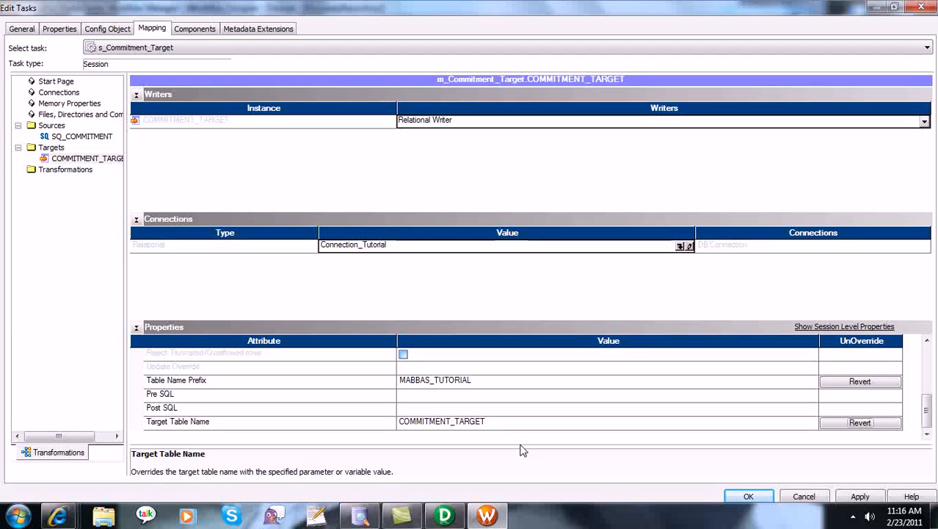
{"action": "left_click", "coordinate": [860, 497]}
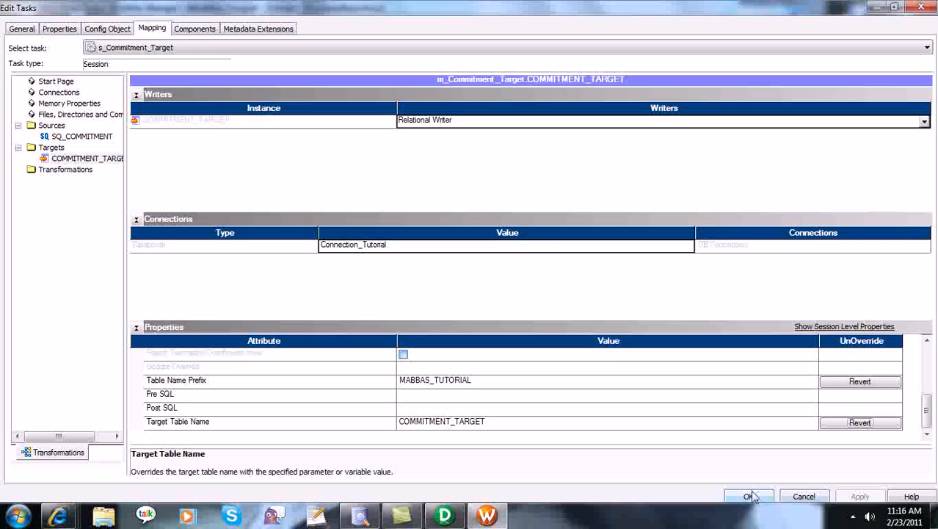
{"action": "left_click", "coordinate": [749, 496]}
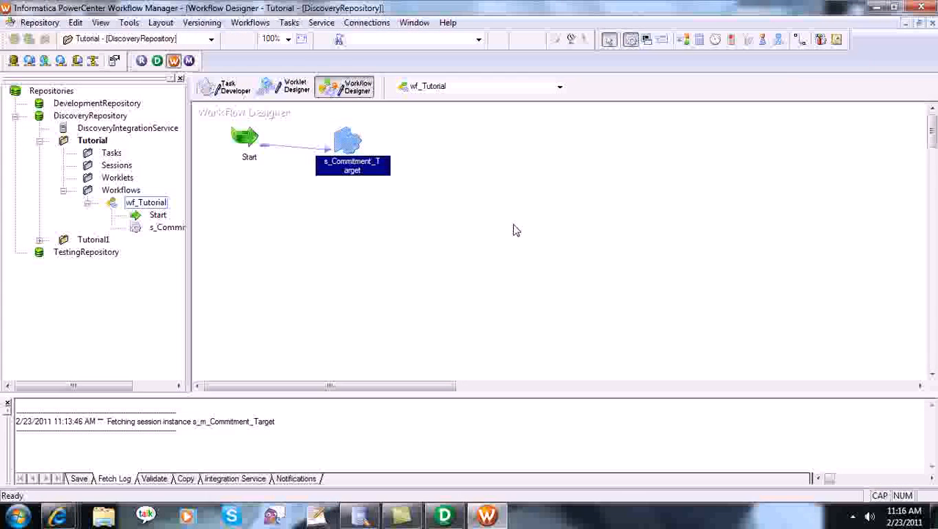
Step: Save the wf_Tutorial workflow and nudge the s_Commitment_Target task slightly upward in the workspace
{"action": "key", "text": "ctrl+s"}
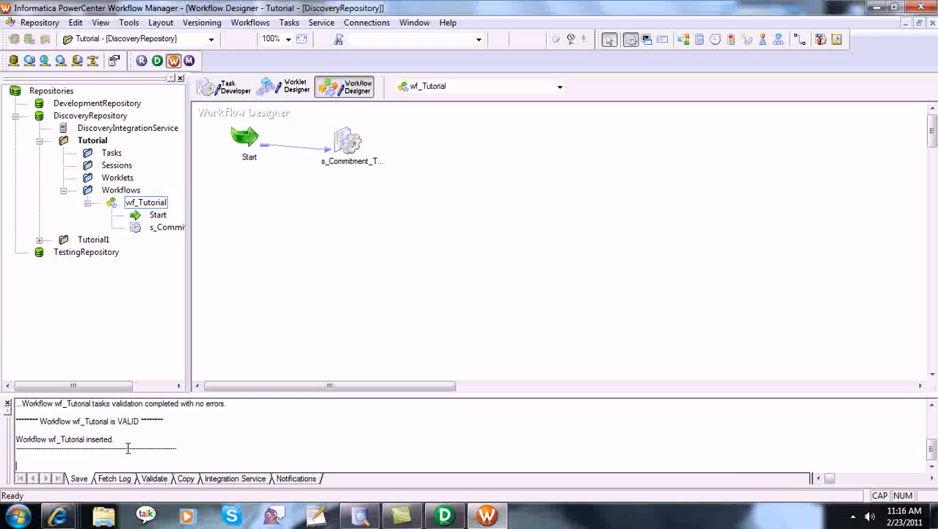
{"action": "left_click_drag", "start_coordinate": [348, 142], "coordinate": [347, 135]}
{"action": "left_click", "coordinate": [415, 139]}
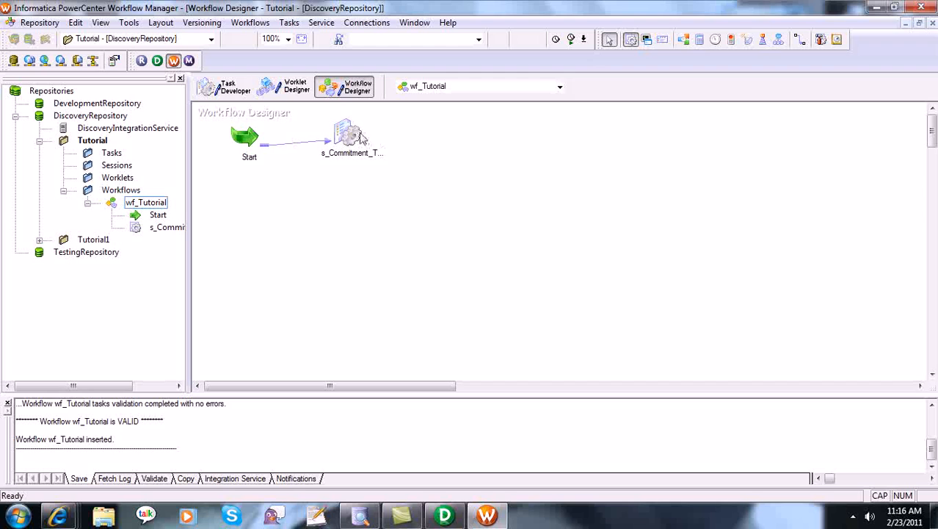
Step: Review the properties and scheduler settings of the wf_Tutorial workflow, and close them without changes
{"action": "right_click", "coordinate": [249, 144]}
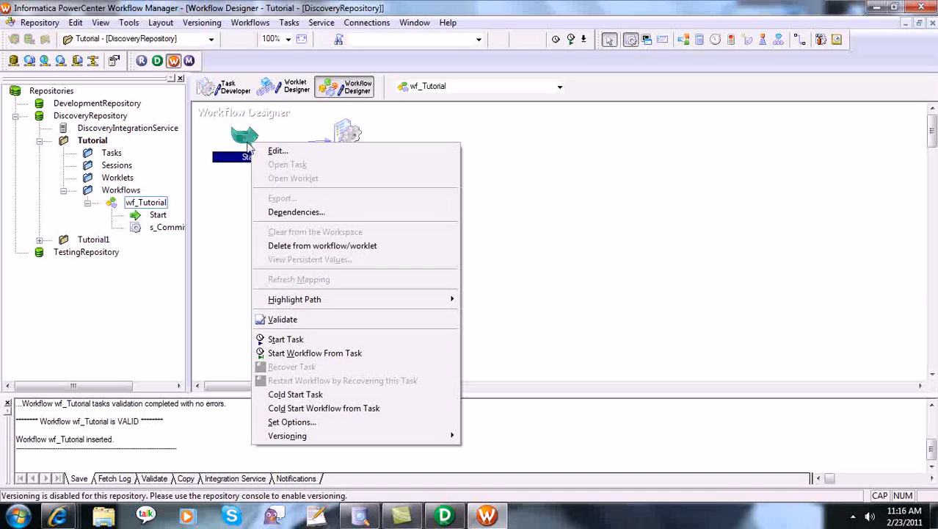
{"action": "left_click", "coordinate": [580, 218]}
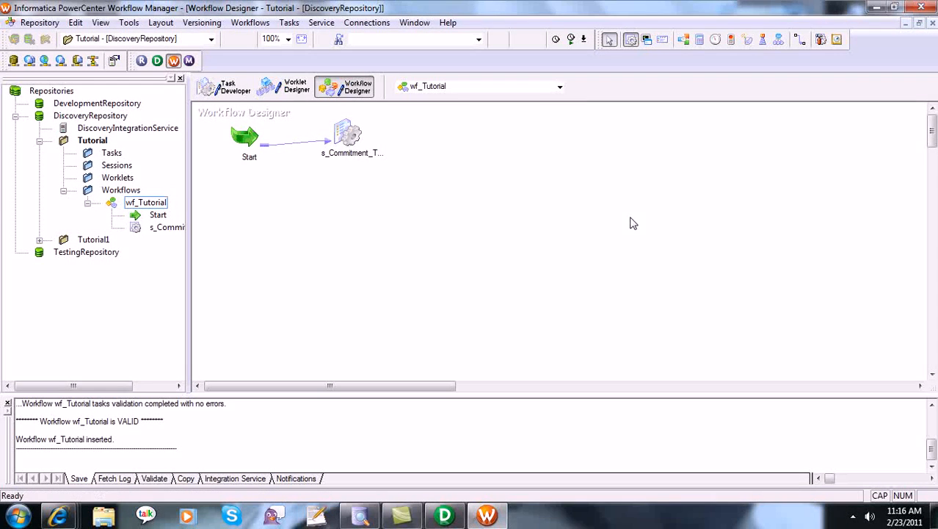
{"action": "left_click", "coordinate": [351, 138]}
{"action": "right_click", "coordinate": [394, 266]}
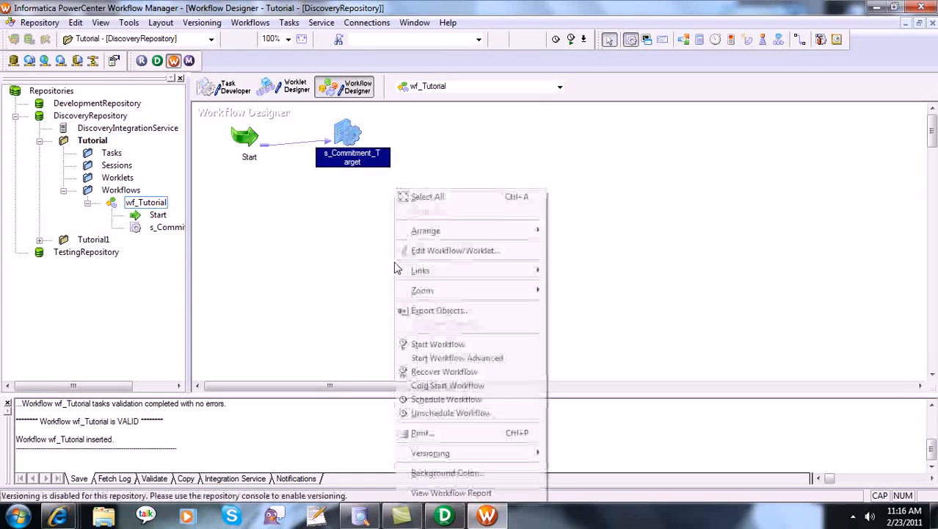
{"action": "left_click", "coordinate": [446, 250]}
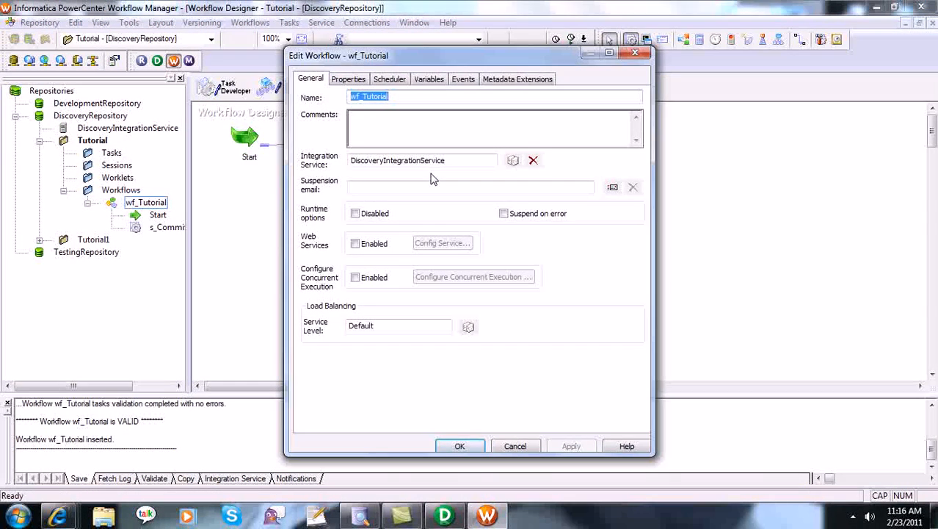
{"action": "left_click", "coordinate": [348, 78]}
{"action": "left_click", "coordinate": [389, 78]}
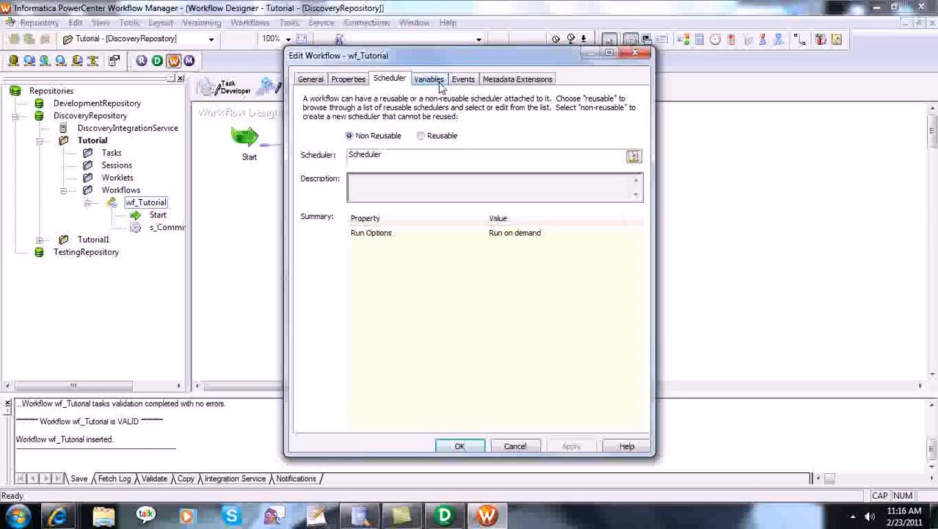
{"action": "left_click", "coordinate": [636, 55]}
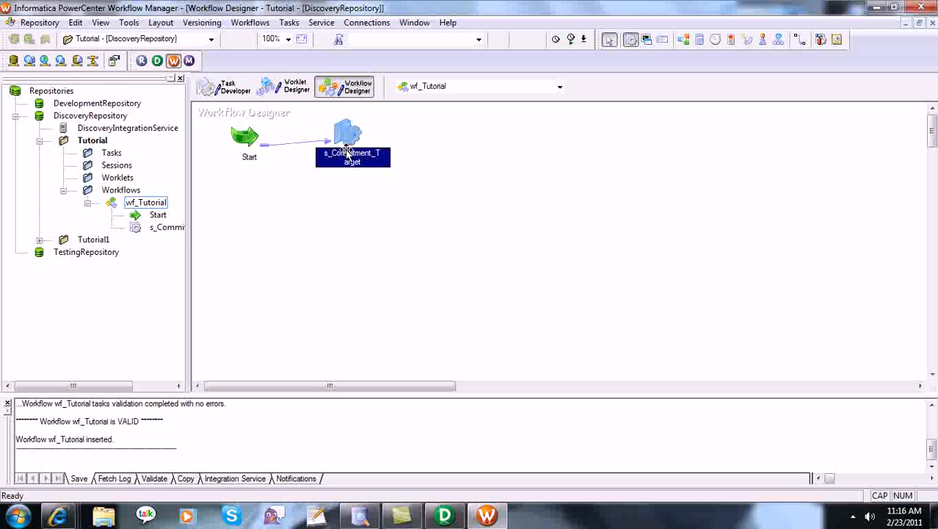
Step: Open Workflow Monitor and connect to DiscoveryRepository and its DiscoveryIntegrationService
{"action": "left_click", "coordinate": [190, 62]}
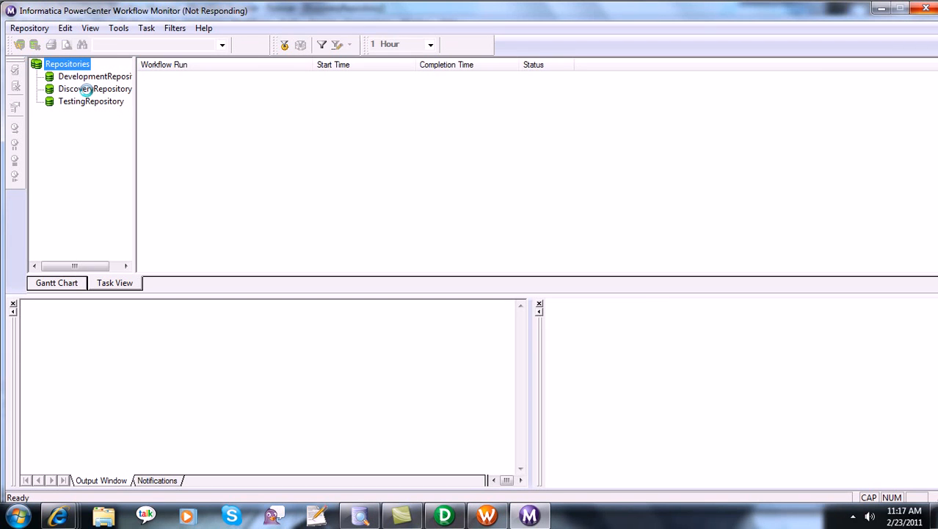
{"action": "left_click", "coordinate": [487, 516]}
{"action": "left_click_drag", "start_coordinate": [486, 516], "coordinate": [530, 517]}
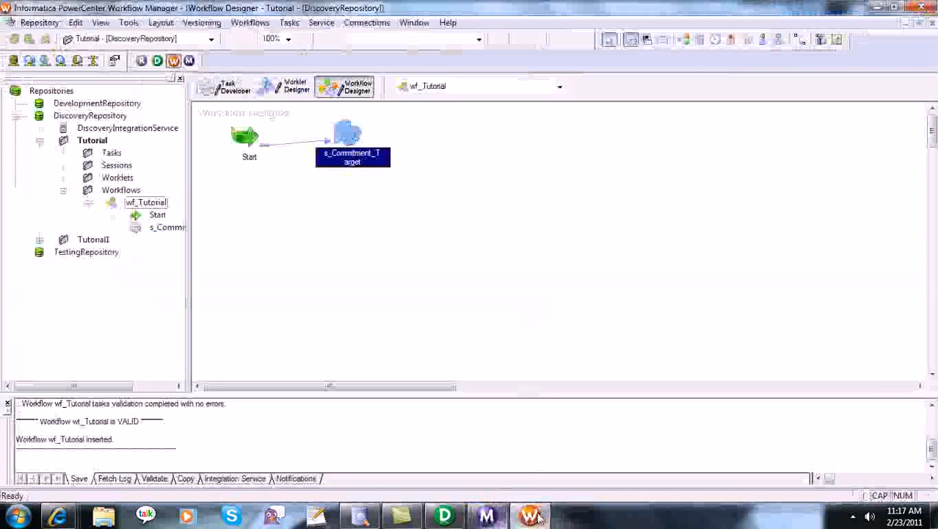
{"action": "left_click", "coordinate": [487, 517]}
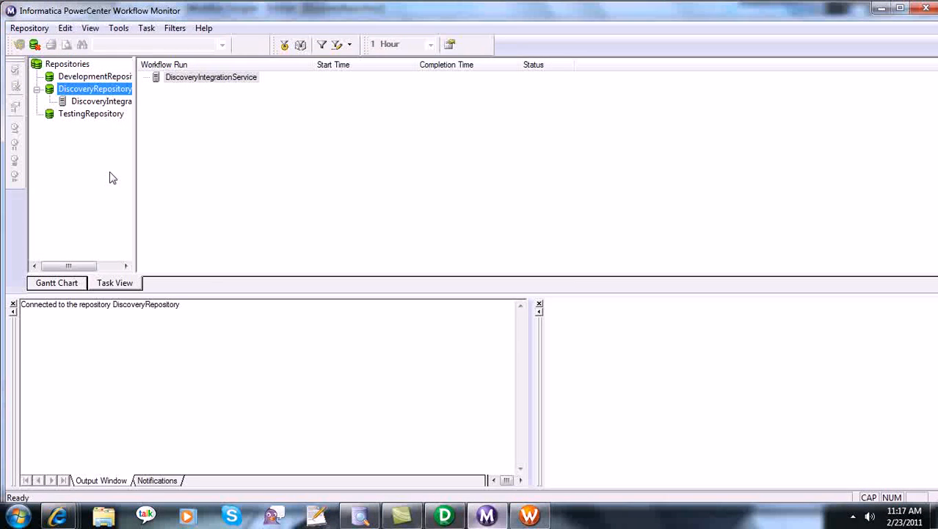
{"action": "left_click", "coordinate": [105, 101]}
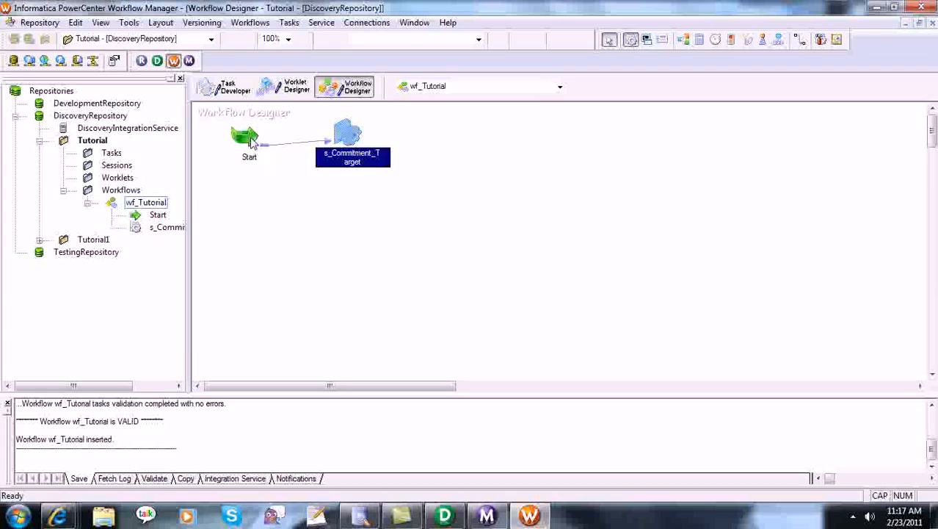
Step: Start the wf_Tutorial workflow from its Start task in Workflow Manager and check the s_Commitment_Target run in Workflow Monitor
{"action": "right_click", "coordinate": [250, 142]}
{"action": "left_click", "coordinate": [341, 349]}
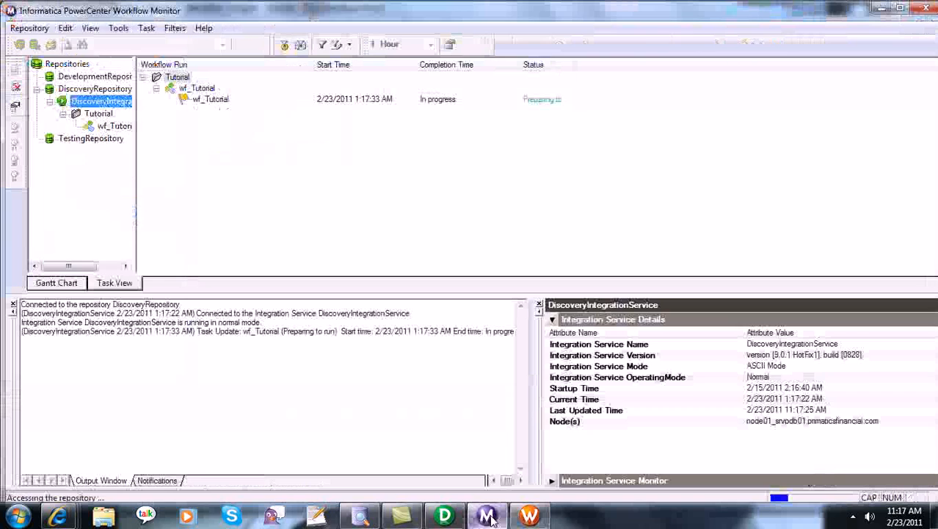
{"action": "left_click", "coordinate": [488, 516]}
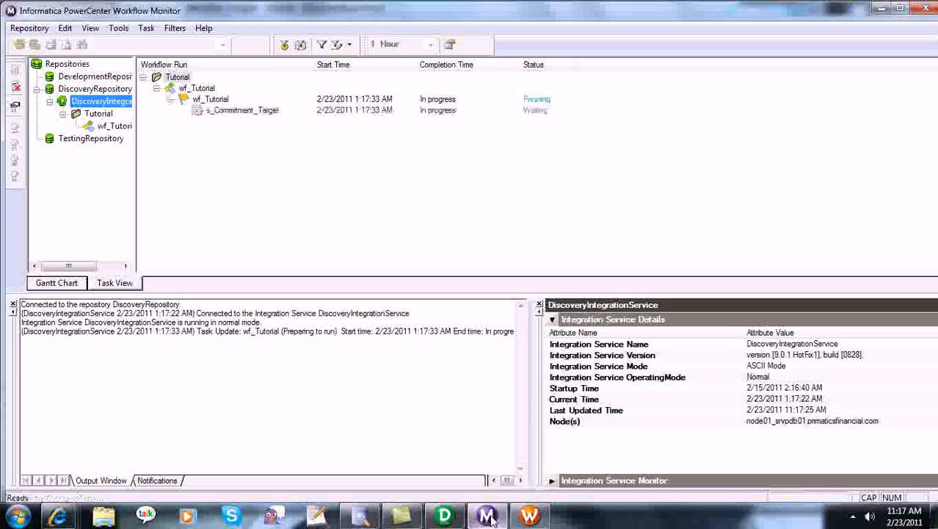
{"action": "left_click", "coordinate": [210, 100]}
{"action": "left_click", "coordinate": [237, 112]}
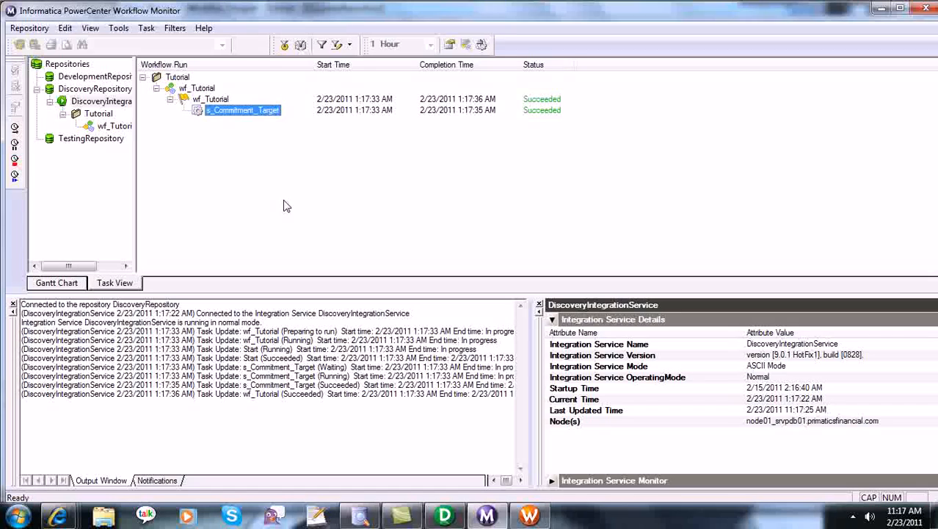
Step: Switch to DbVisualizer and rerun the SELECT queries on the COMMITMENT and COMMITMENT_TARGET tables
{"action": "left_click", "coordinate": [360, 515]}
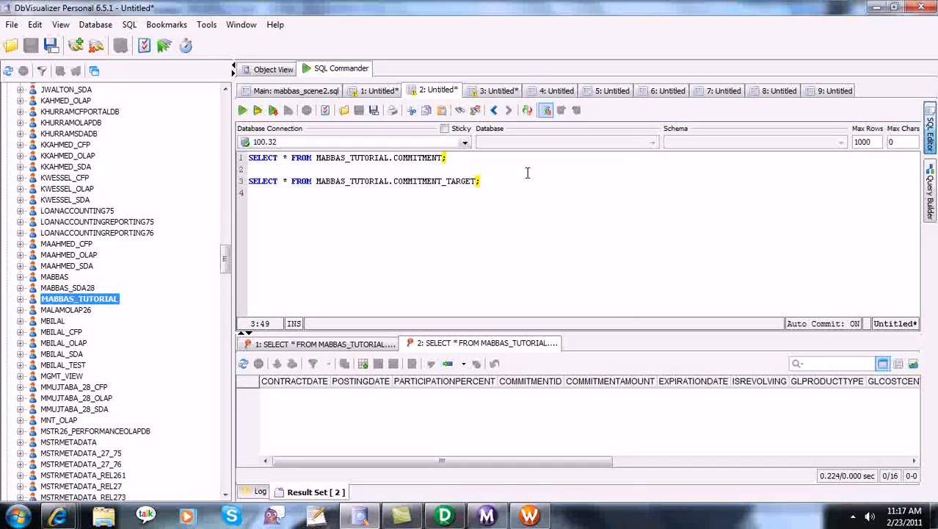
{"action": "key", "text": "ctrl+Return"}
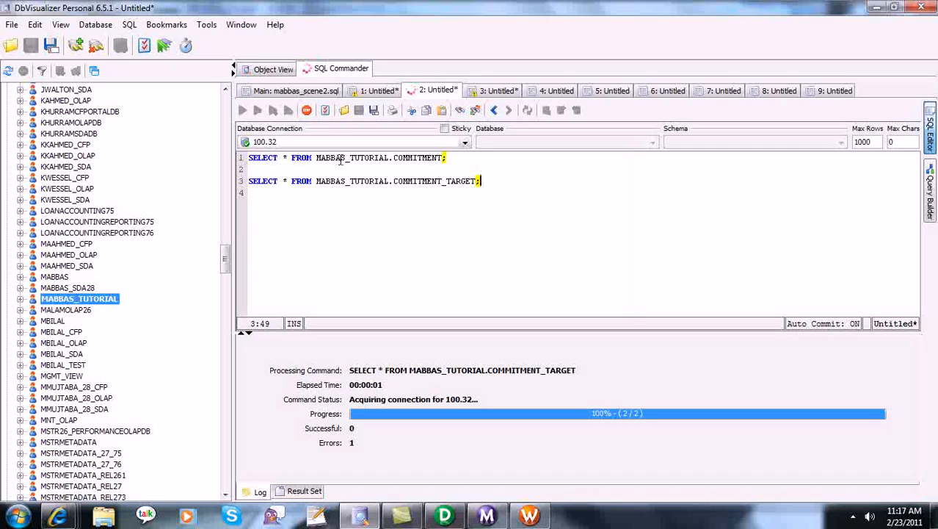
{"action": "key", "text": "ctrl+Return"}
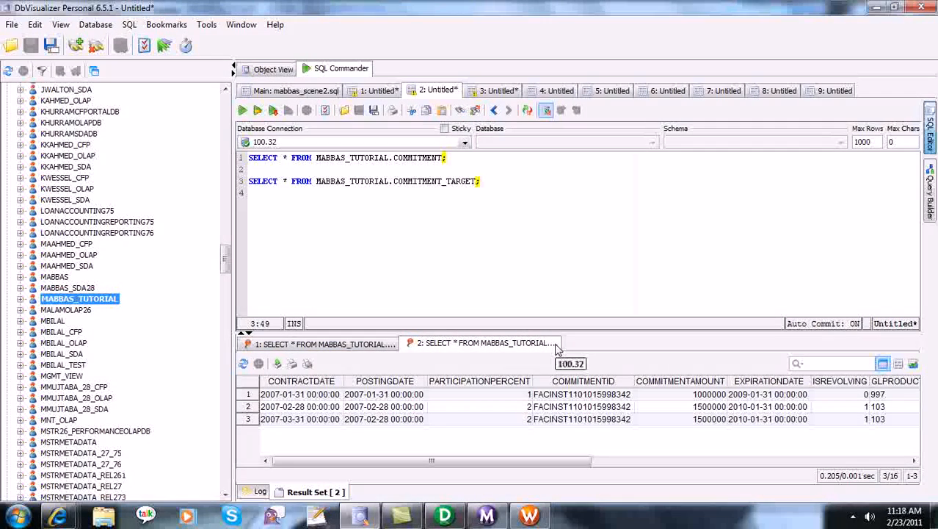
Step: Compare the result sets of the COMMITMENT and COMMITMENT_TARGET queries
{"action": "left_click", "coordinate": [371, 348]}
{"action": "left_click_drag", "start_coordinate": [491, 184], "coordinate": [195, 187]}
{"action": "left_click", "coordinate": [563, 205]}
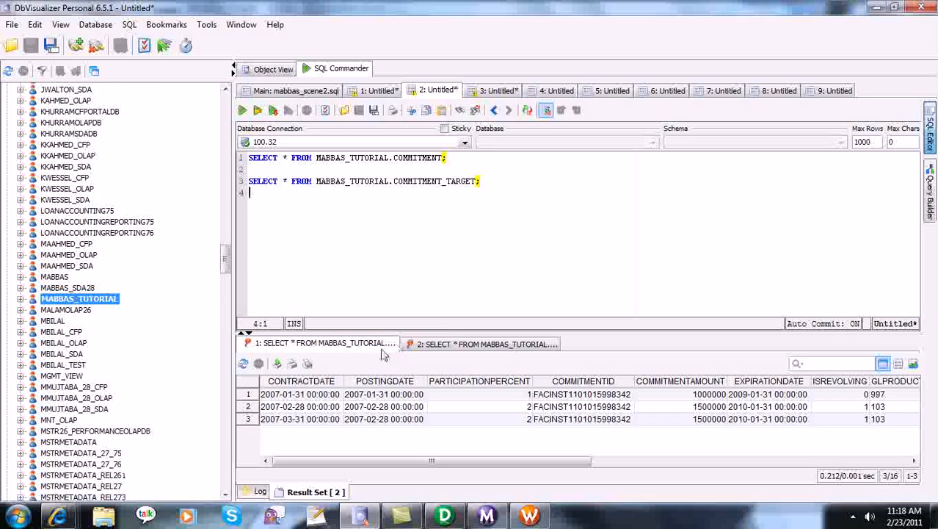
{"action": "left_click", "coordinate": [488, 347]}
{"action": "left_click", "coordinate": [367, 347]}
{"action": "left_click", "coordinate": [483, 346]}
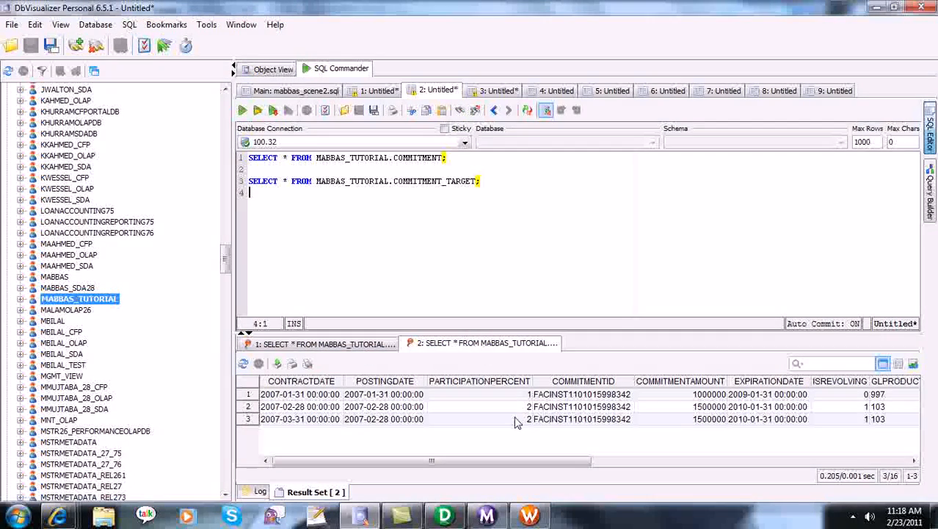
Step: Return to Workflow Monitor and open the session log of the s_Commitment_Target run
{"action": "left_click", "coordinate": [531, 516]}
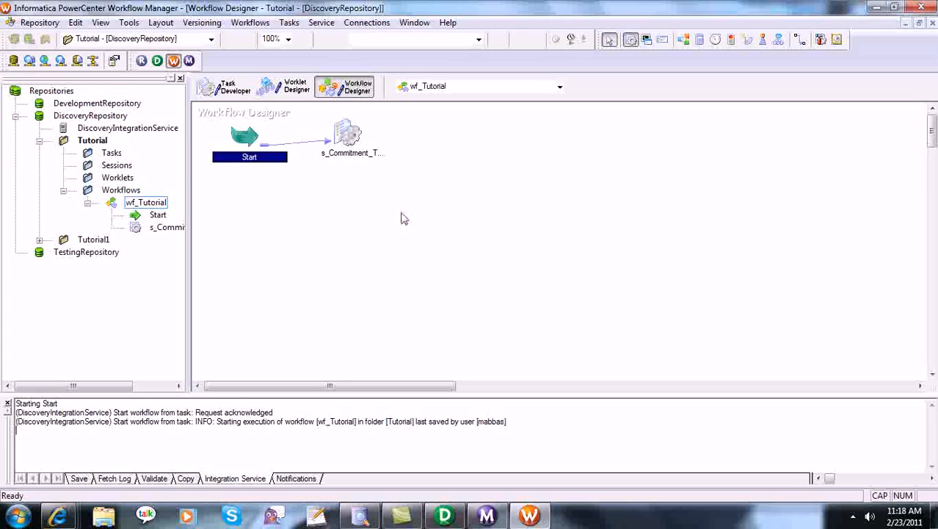
{"action": "left_click", "coordinate": [487, 516]}
{"action": "left_click", "coordinate": [235, 110]}
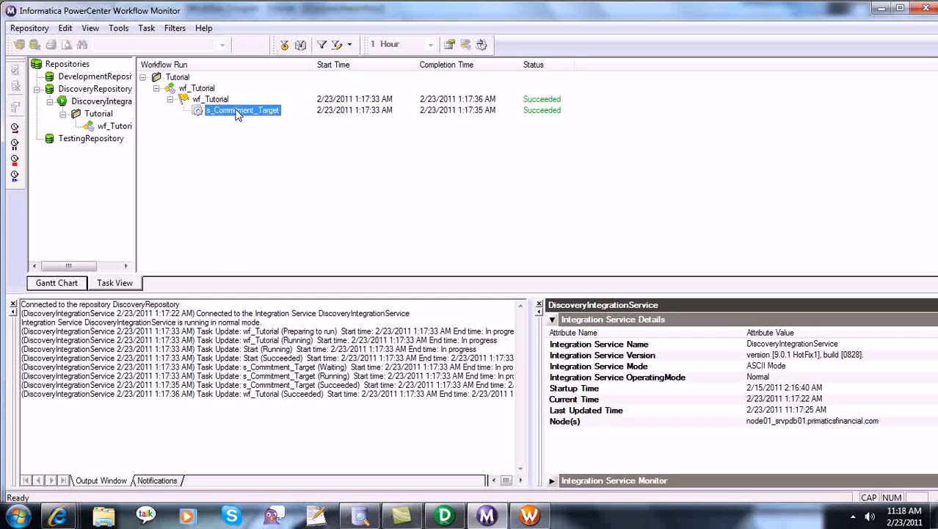
{"action": "left_click", "coordinate": [481, 44]}
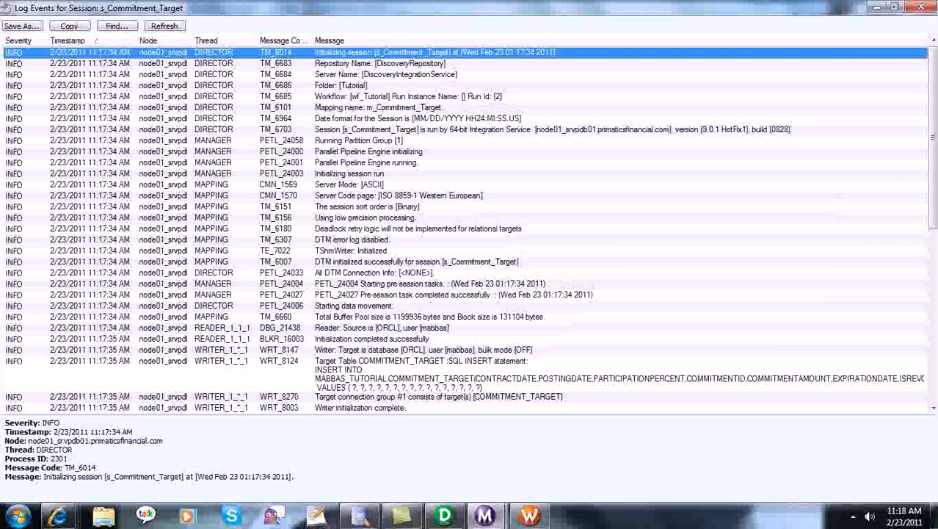
Step: Examine the session log's workflow and mapping entries, the target INSERT statement and the source qualifier's SQL query
{"action": "left_click_drag", "start_coordinate": [935, 138], "coordinate": [935, 153]}
{"action": "left_click", "coordinate": [478, 86]}
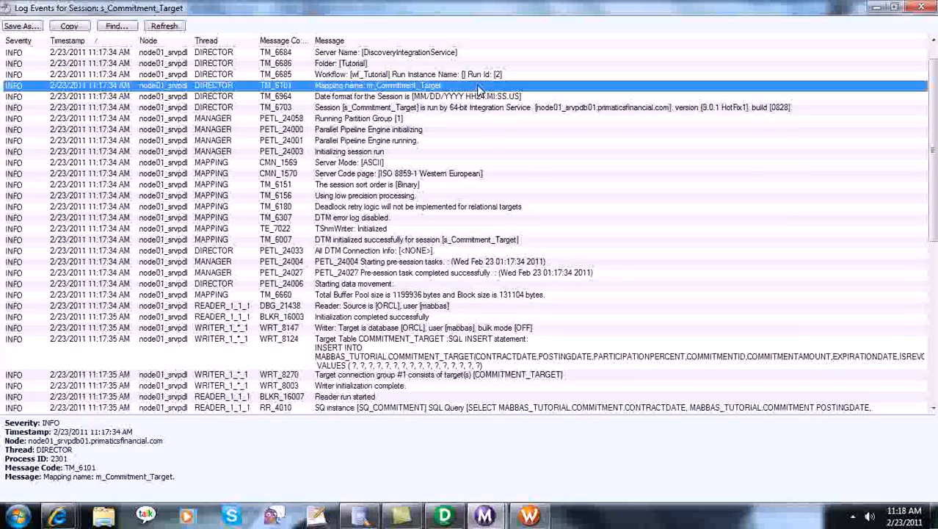
{"action": "left_click", "coordinate": [479, 74]}
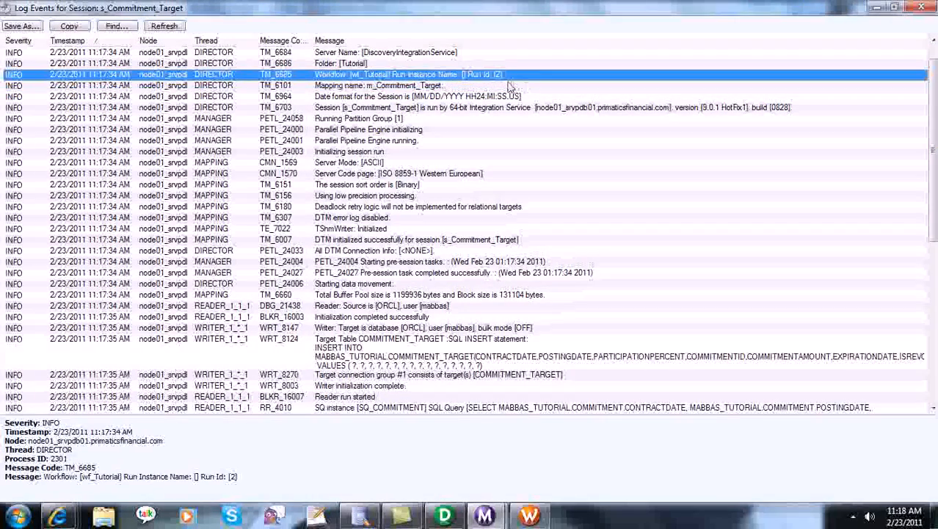
{"action": "scroll", "coordinate": [344, 233], "scroll_direction": "down", "scroll_amount": 4}
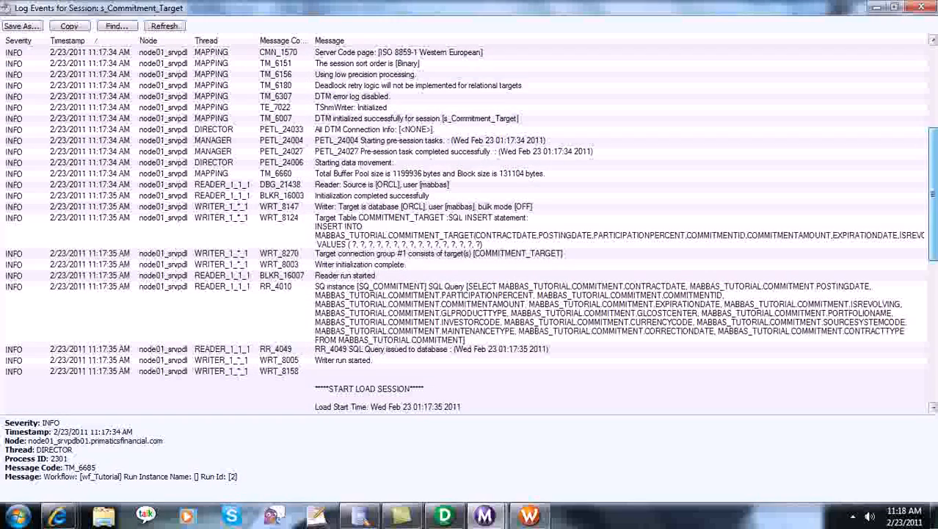
{"action": "left_click", "coordinate": [344, 233]}
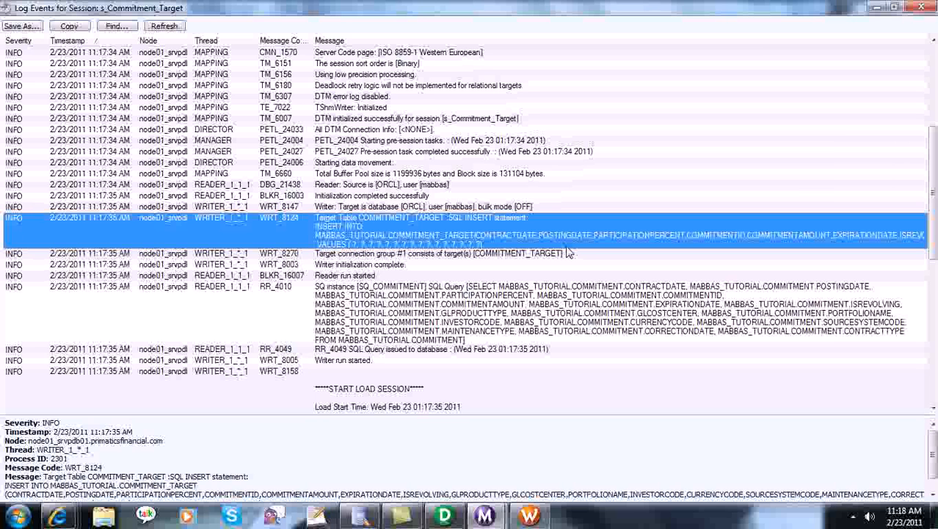
{"action": "left_click", "coordinate": [561, 293]}
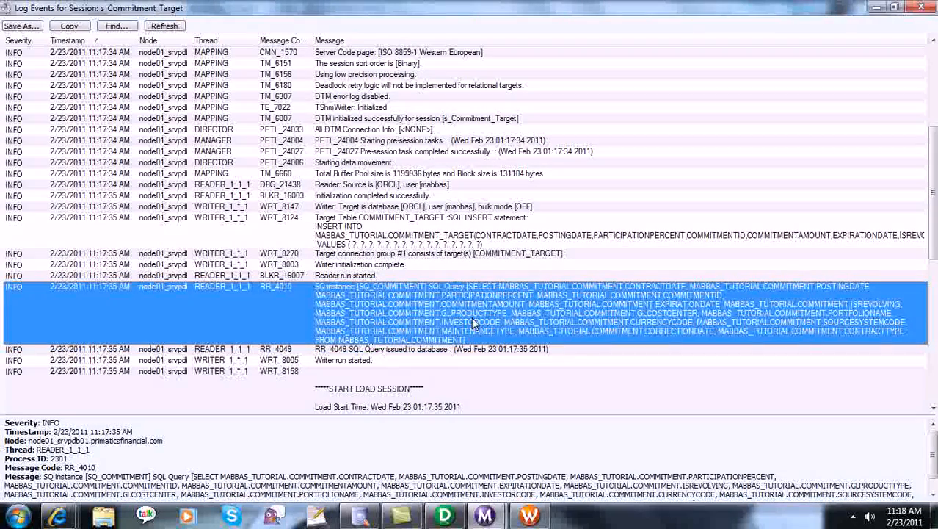
Step: Examine the log's commit entry and load summaries for COMMITMENT_TARGET, close the log and switch back to Workflow Manager
{"action": "left_click_drag", "start_coordinate": [934, 224], "coordinate": [936, 304]}
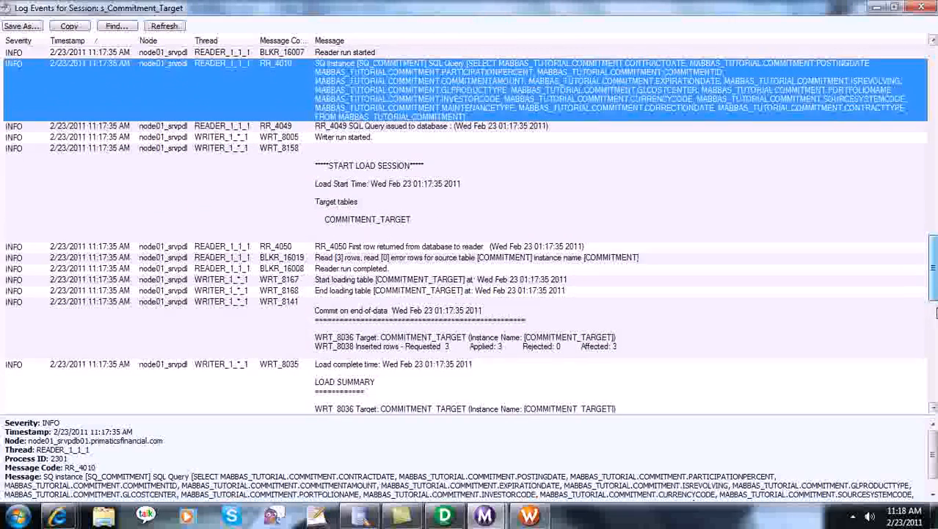
{"action": "left_click", "coordinate": [428, 358]}
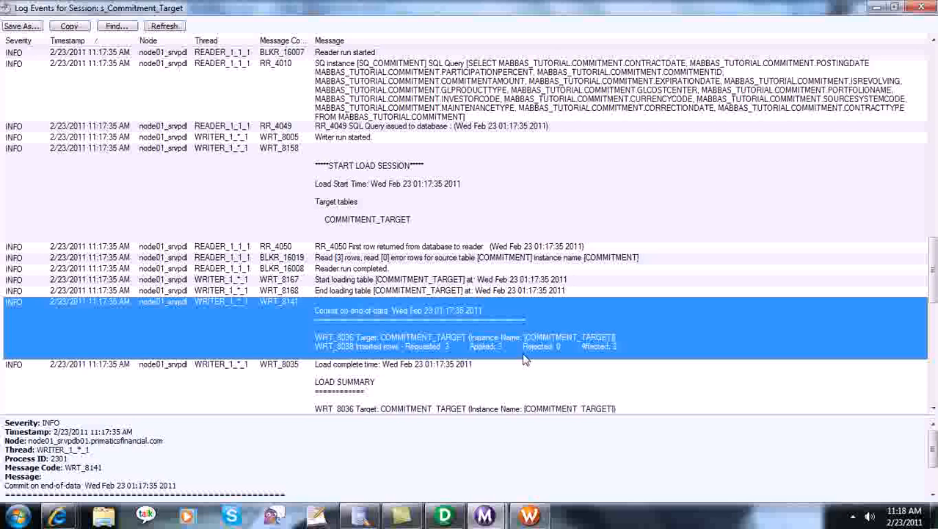
{"action": "left_click_drag", "start_coordinate": [932, 272], "coordinate": [932, 287]}
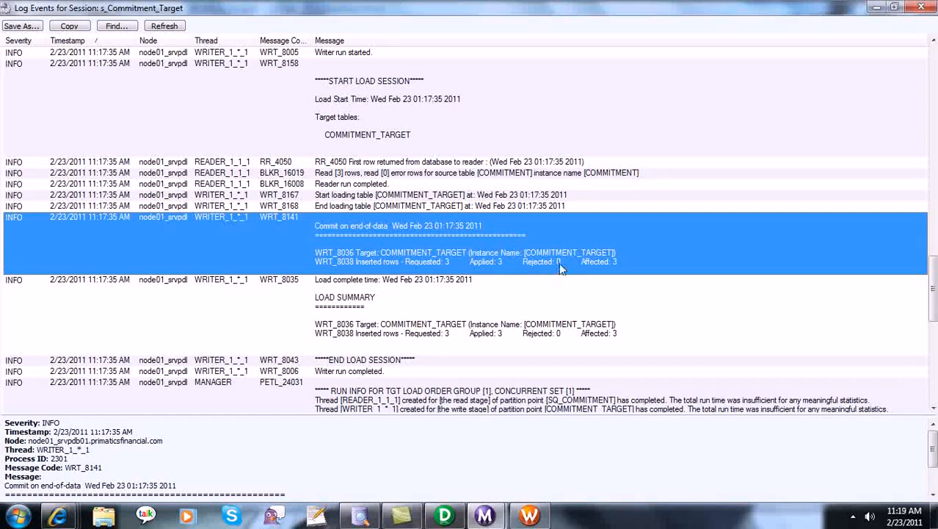
{"action": "left_click_drag", "start_coordinate": [933, 285], "coordinate": [935, 336]}
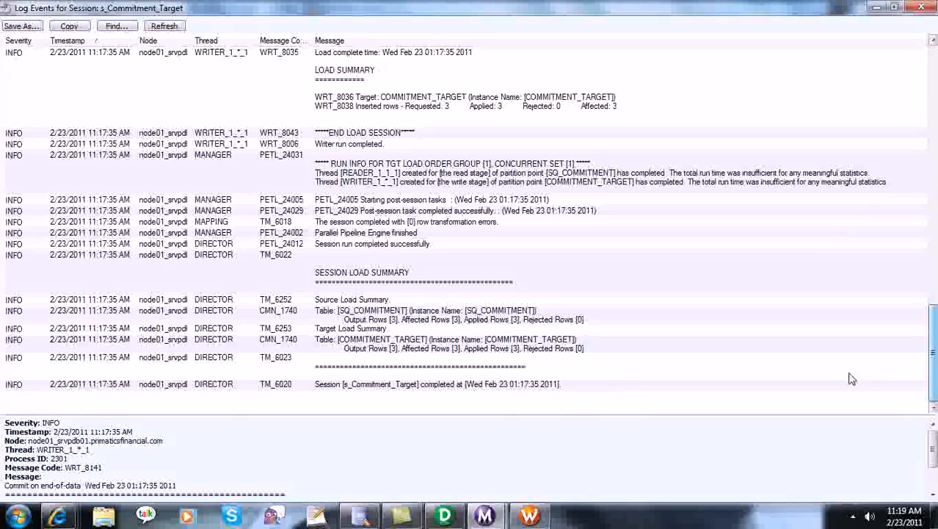
{"action": "left_click", "coordinate": [921, 7]}
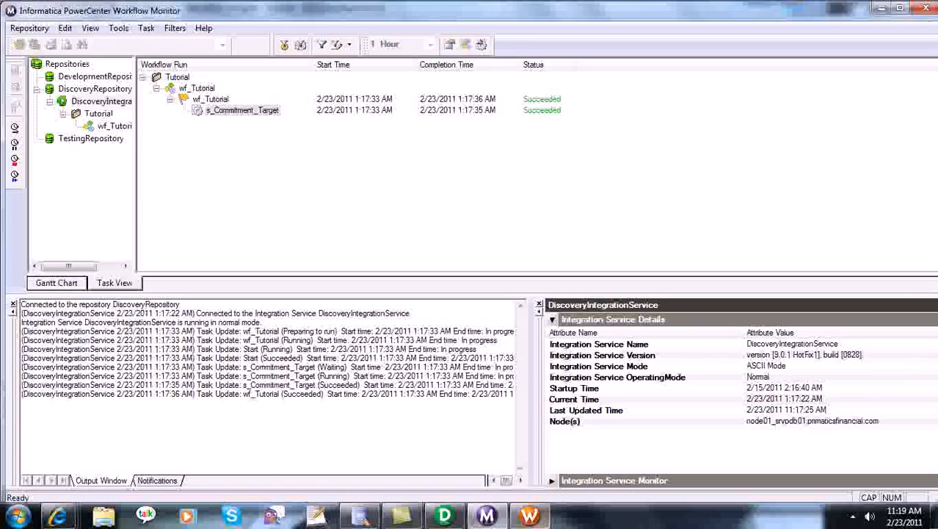
{"action": "left_click", "coordinate": [533, 516]}
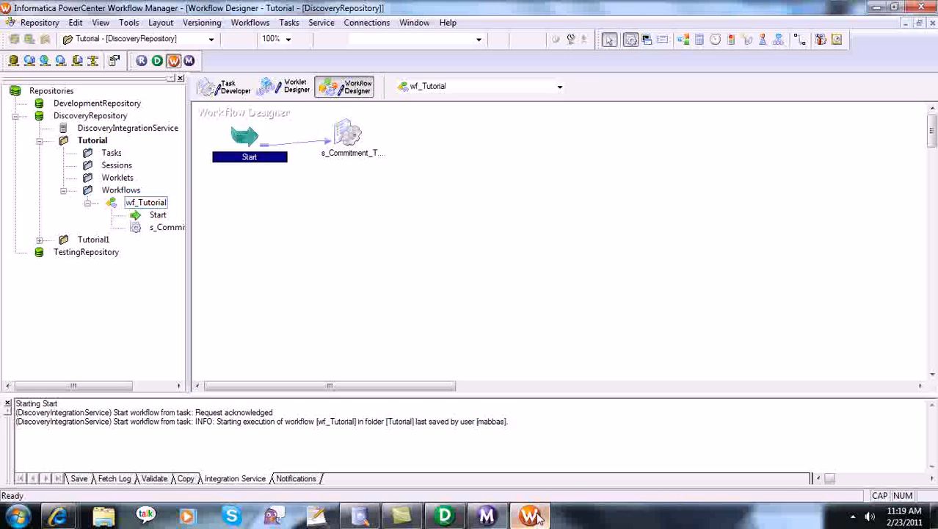